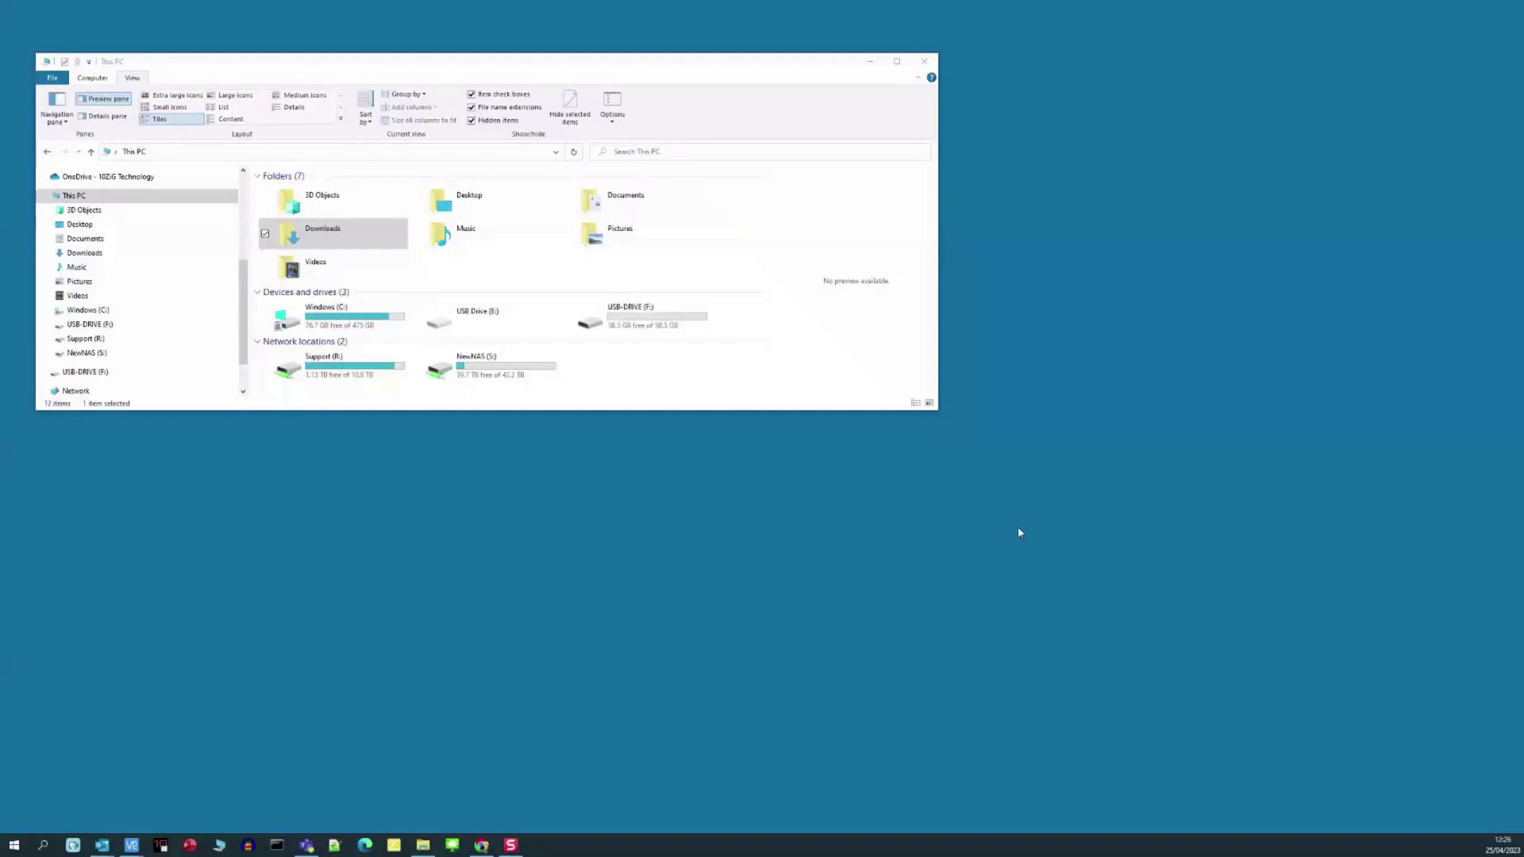
Check the USB-DRIVE (F:) drive, and extract RPOS-64_16.4.34.zip in Downloads into its default destination folder
{"action": "left_click", "coordinate": [706, 328]}
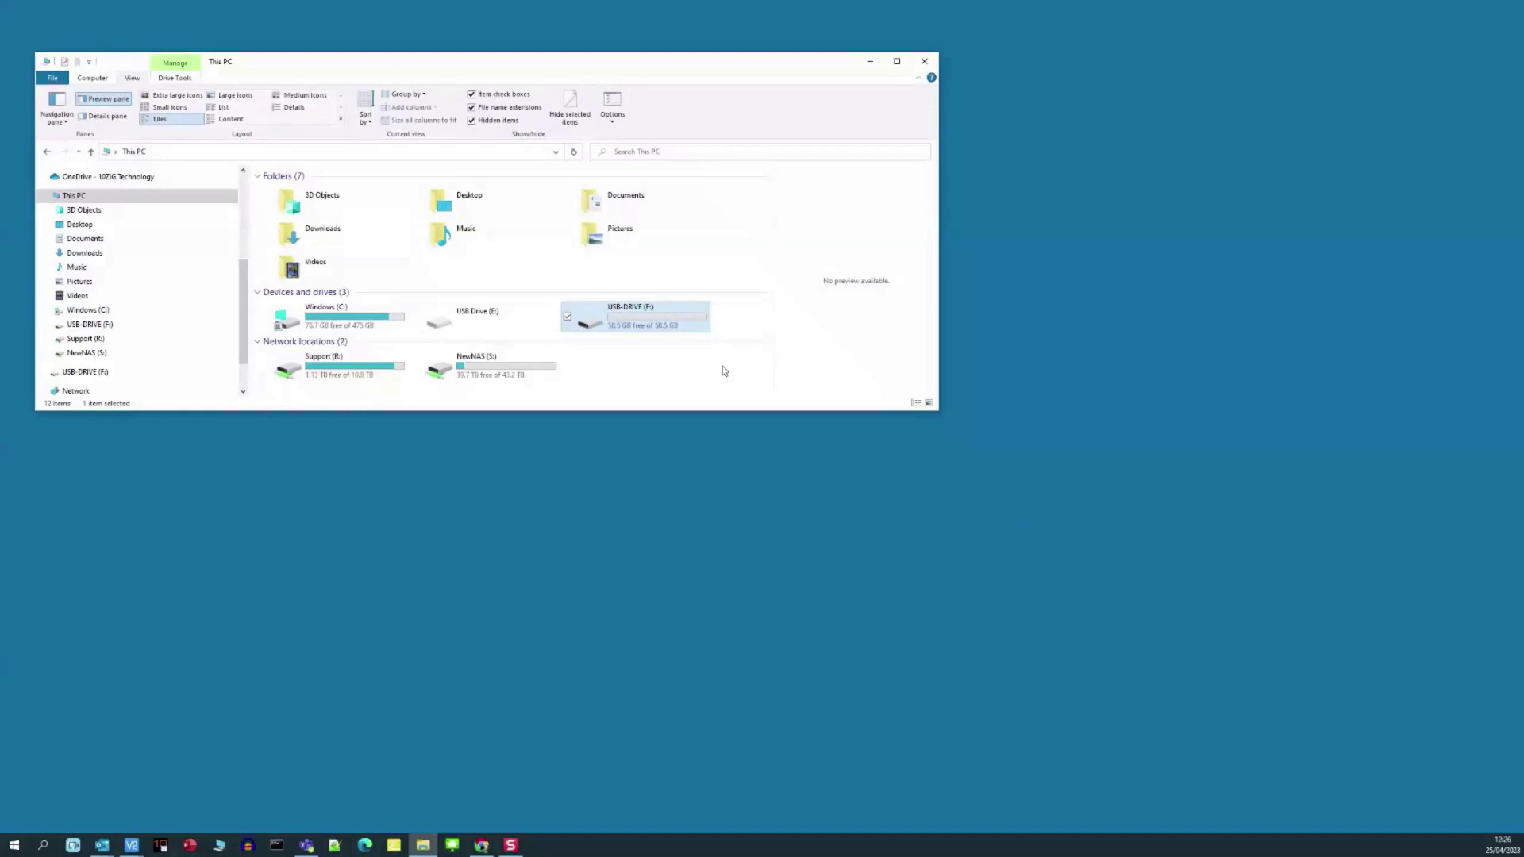
{"action": "left_click", "coordinate": [84, 253]}
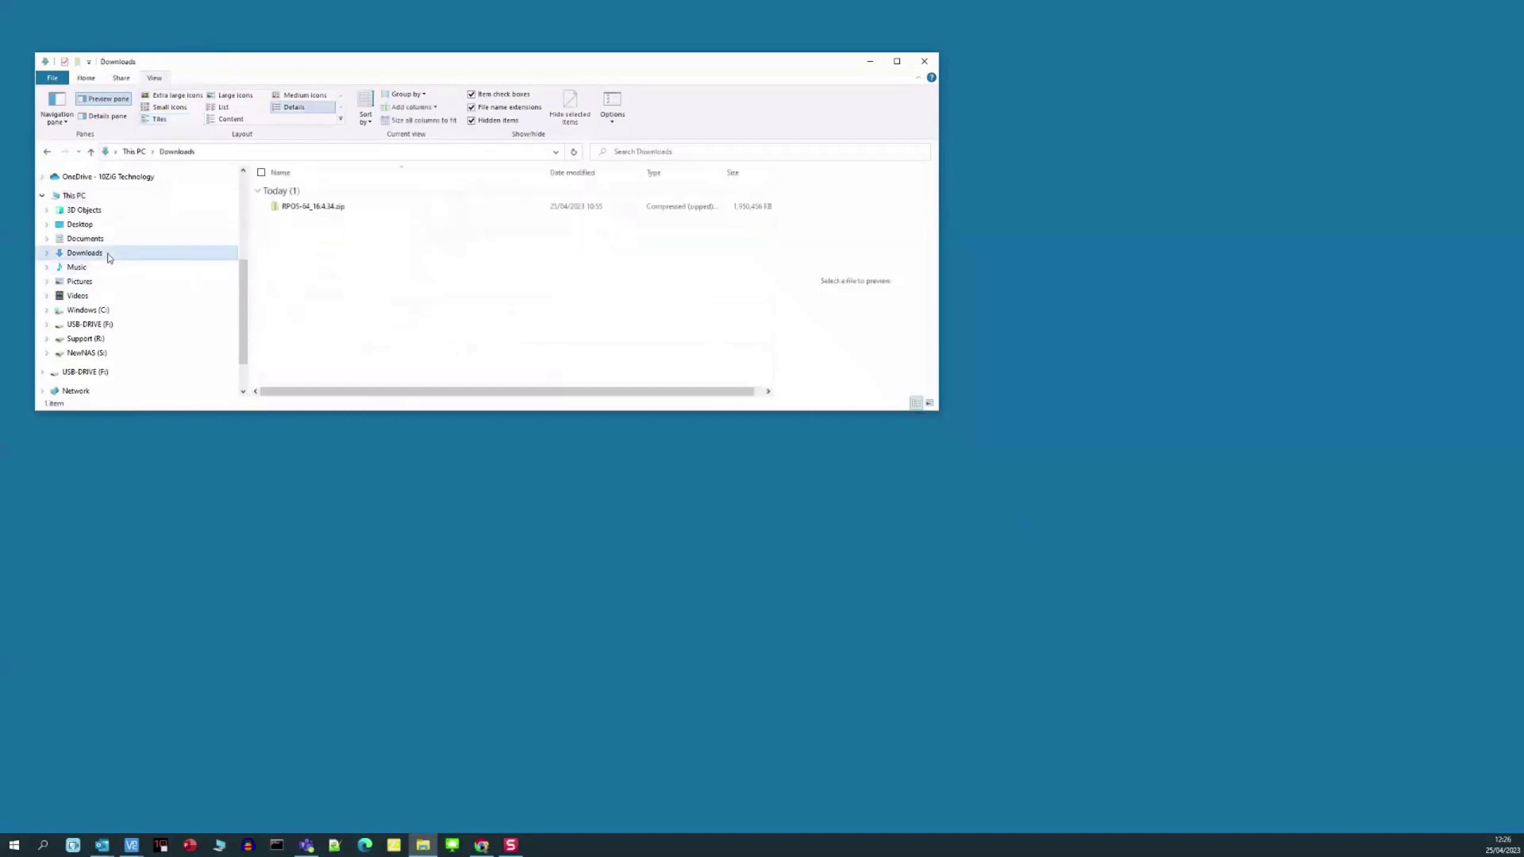
{"action": "right_click", "coordinate": [342, 211]}
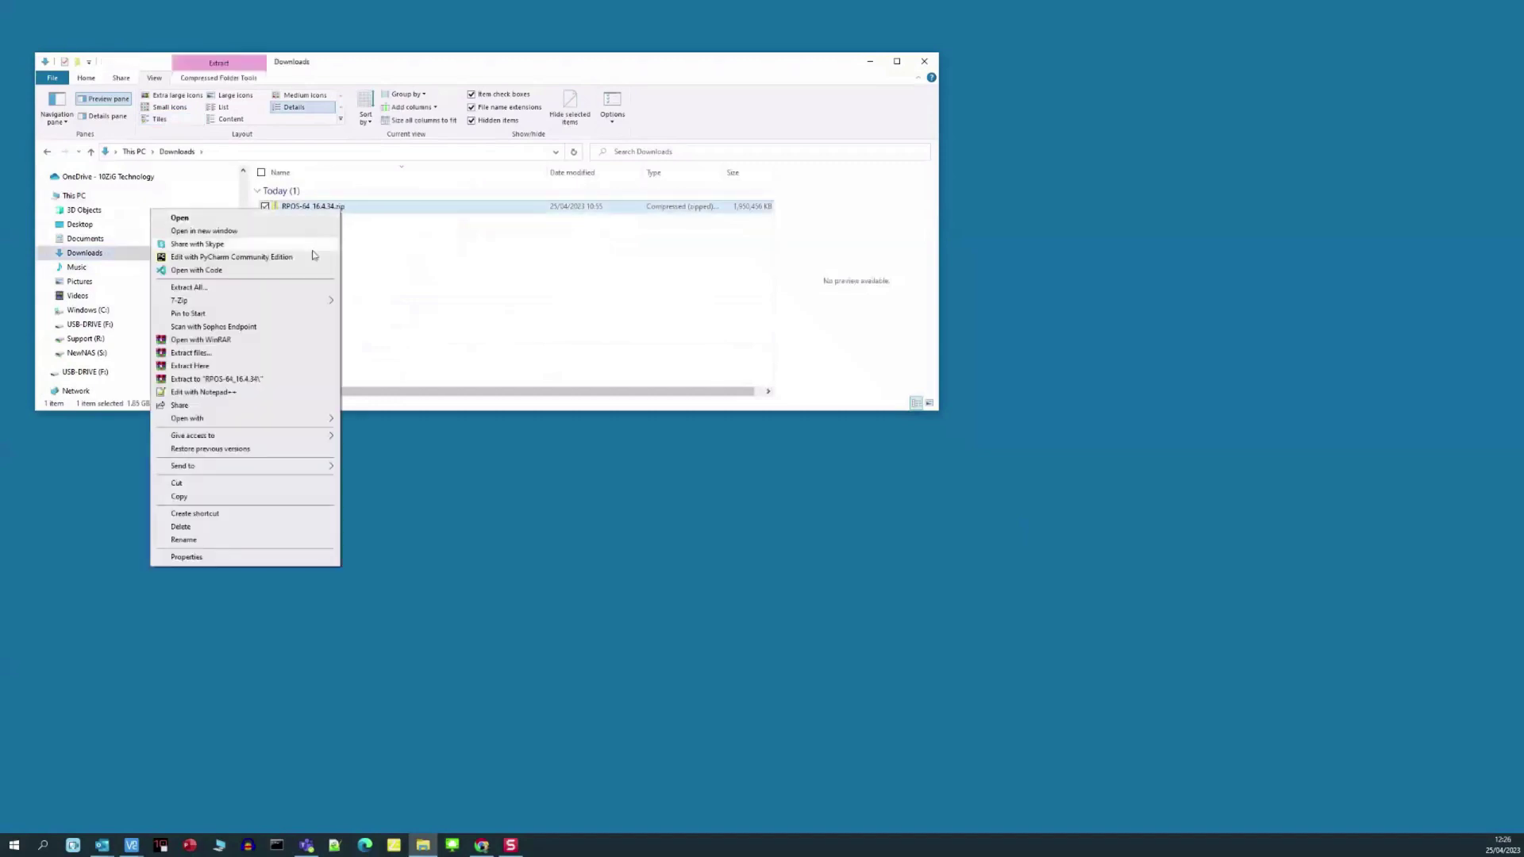
{"action": "left_click", "coordinate": [307, 289]}
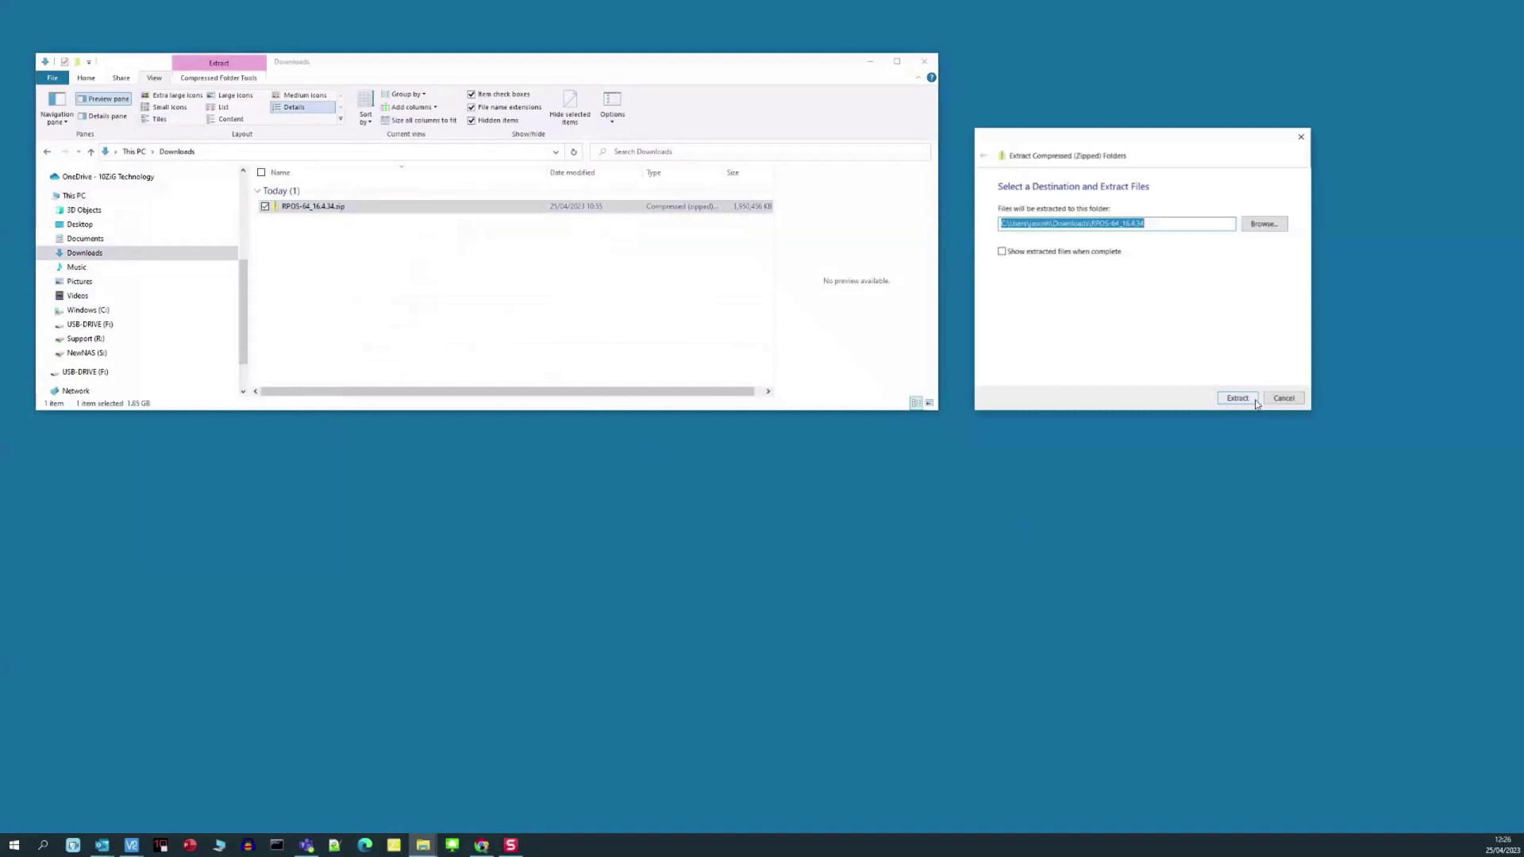
{"action": "left_click", "coordinate": [1256, 400]}
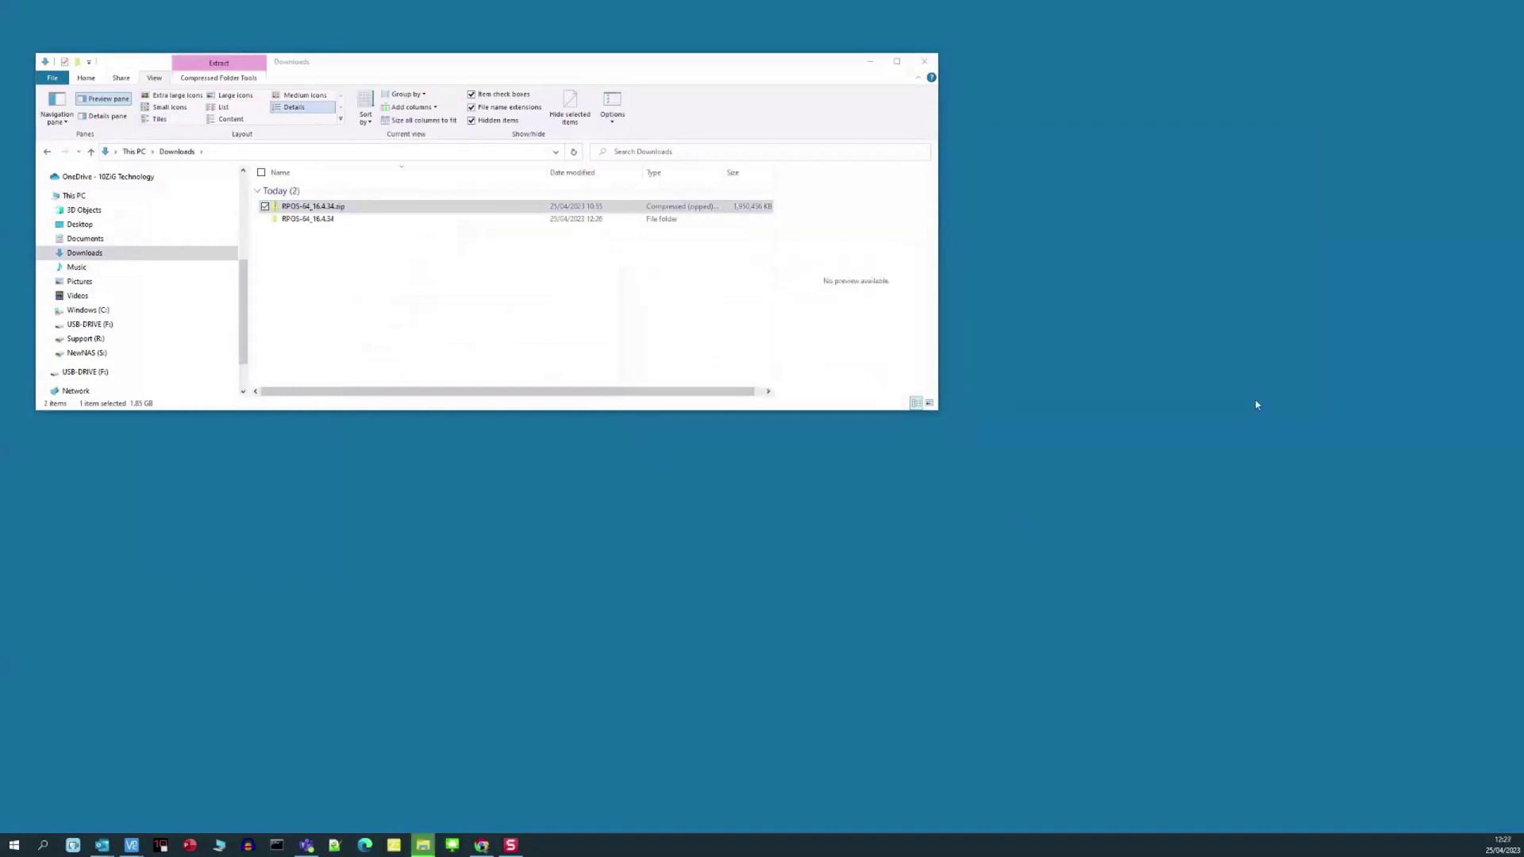
Open the RPOSInstaller folder inside the extracted RPOS-64_16.4.34 folder and launch RPOSInstaller.exe
{"action": "left_click", "coordinate": [355, 224]}
{"action": "double_click", "coordinate": [355, 225]}
{"action": "key", "text": "Down"}
{"action": "key", "text": "Return"}
{"action": "left_click", "coordinate": [333, 219]}
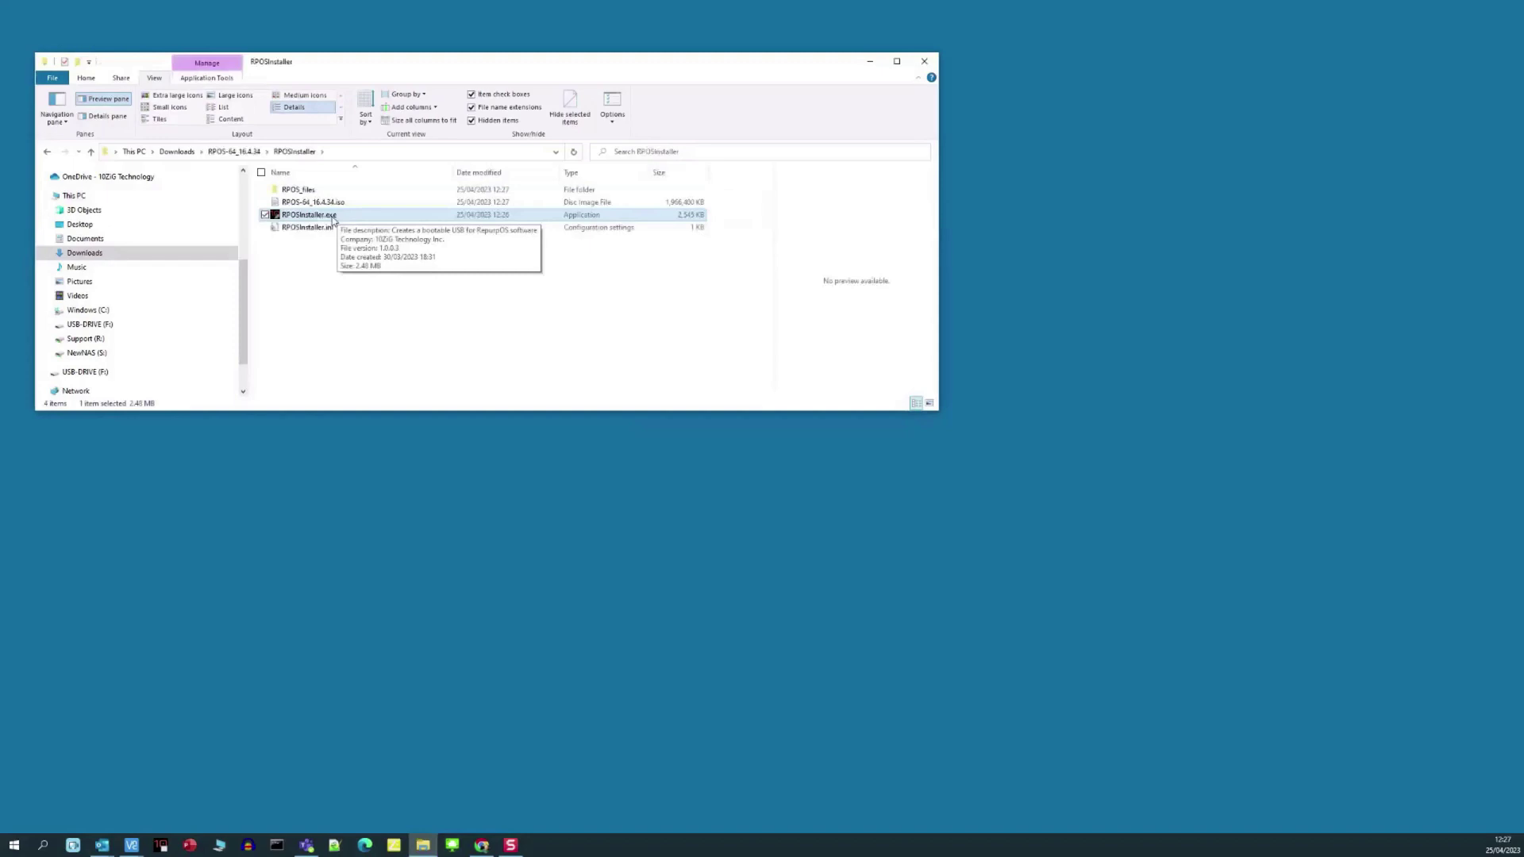
{"action": "double_click", "coordinate": [333, 219]}
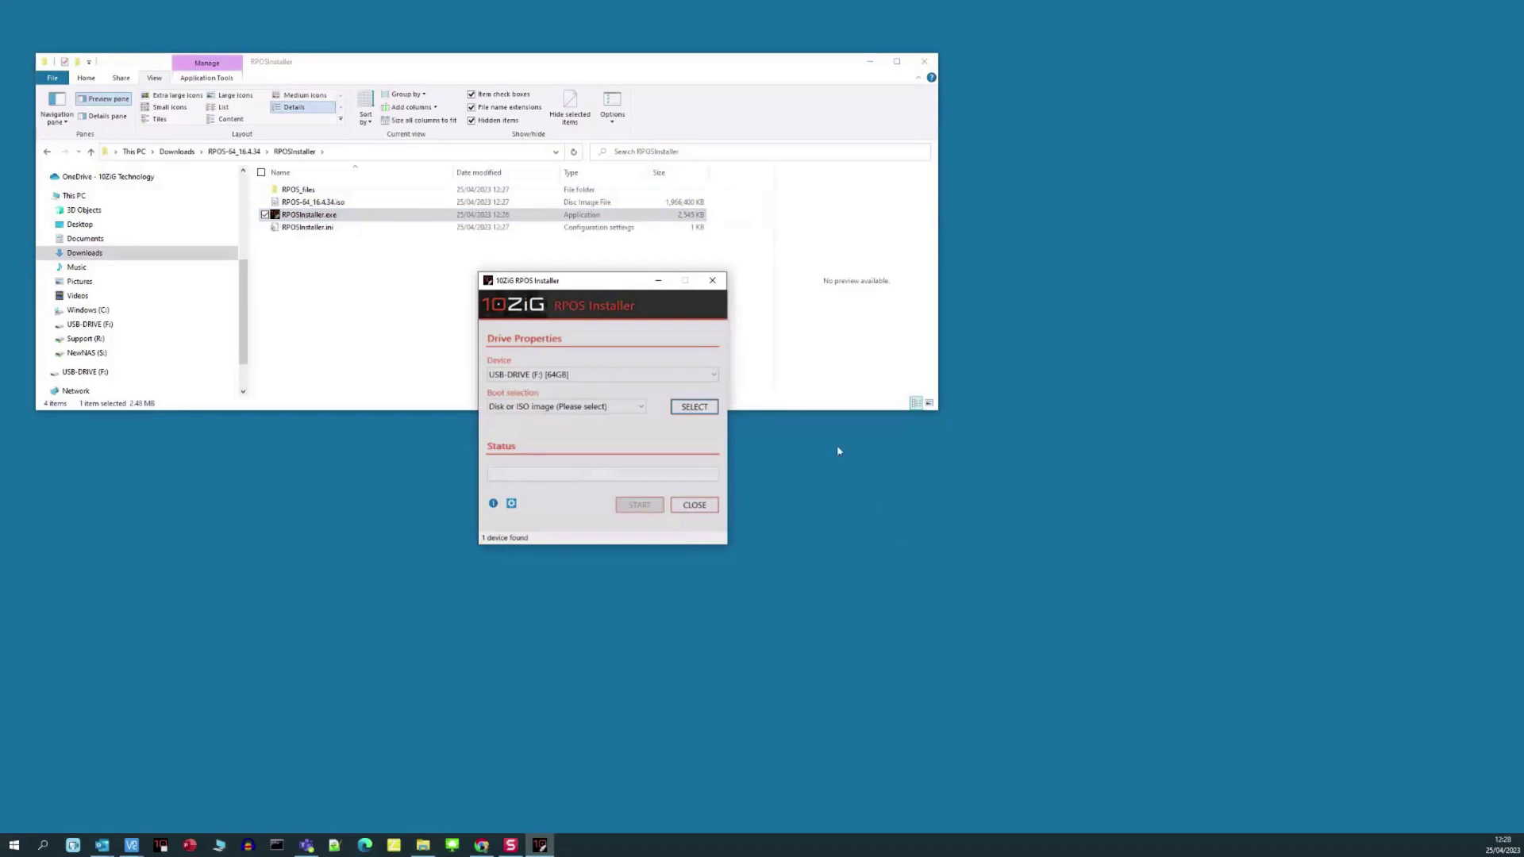
Keep USB-DRIVE (F:) as the target device and load RPOS-64_16.4.34.iso as the boot image
{"action": "left_click", "coordinate": [713, 376]}
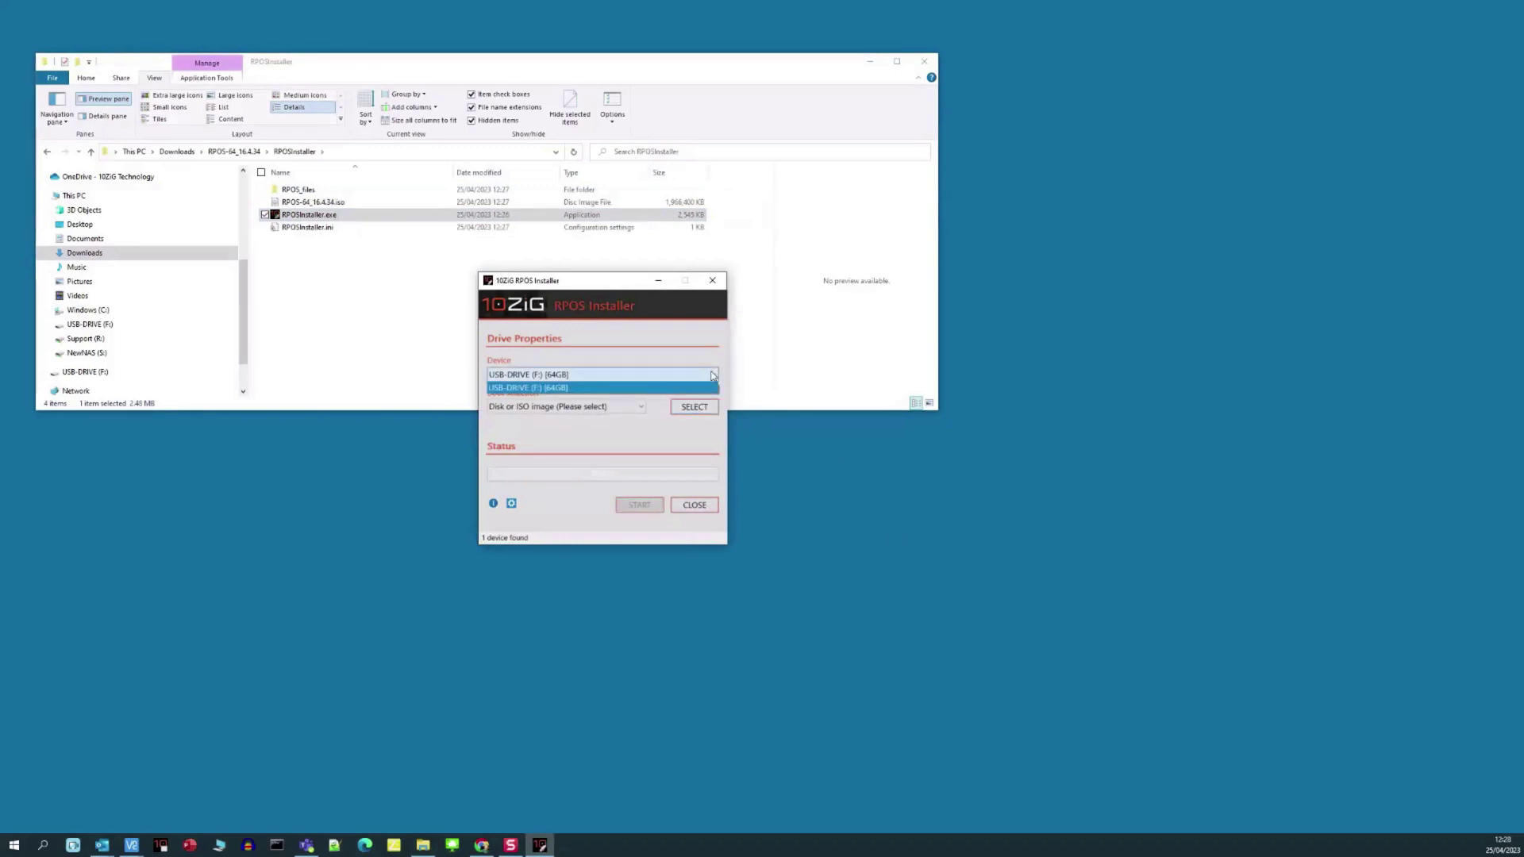
{"action": "left_click", "coordinate": [713, 376]}
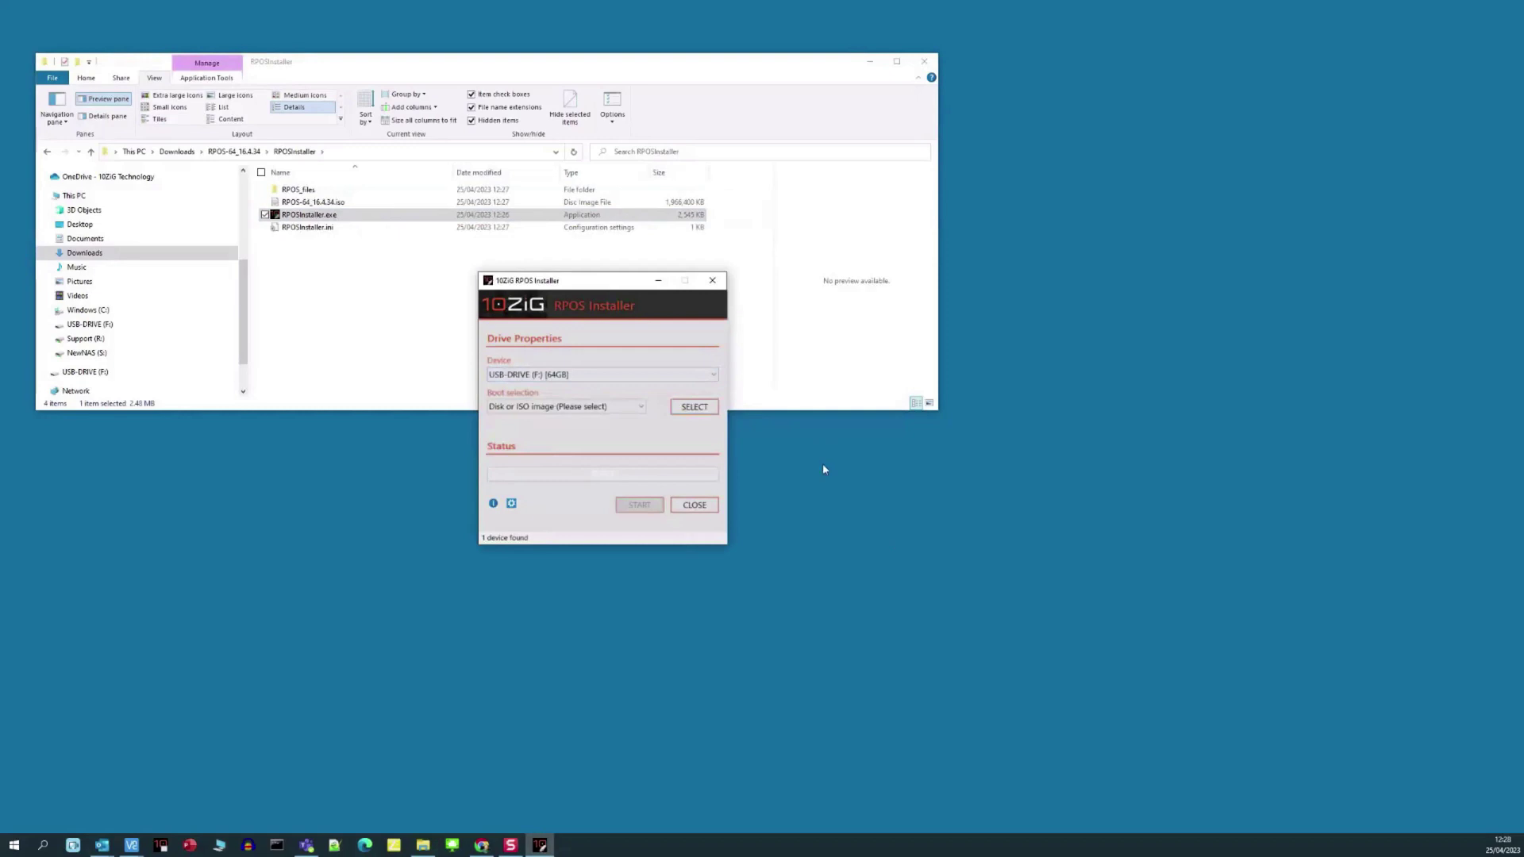
{"action": "left_click", "coordinate": [712, 413]}
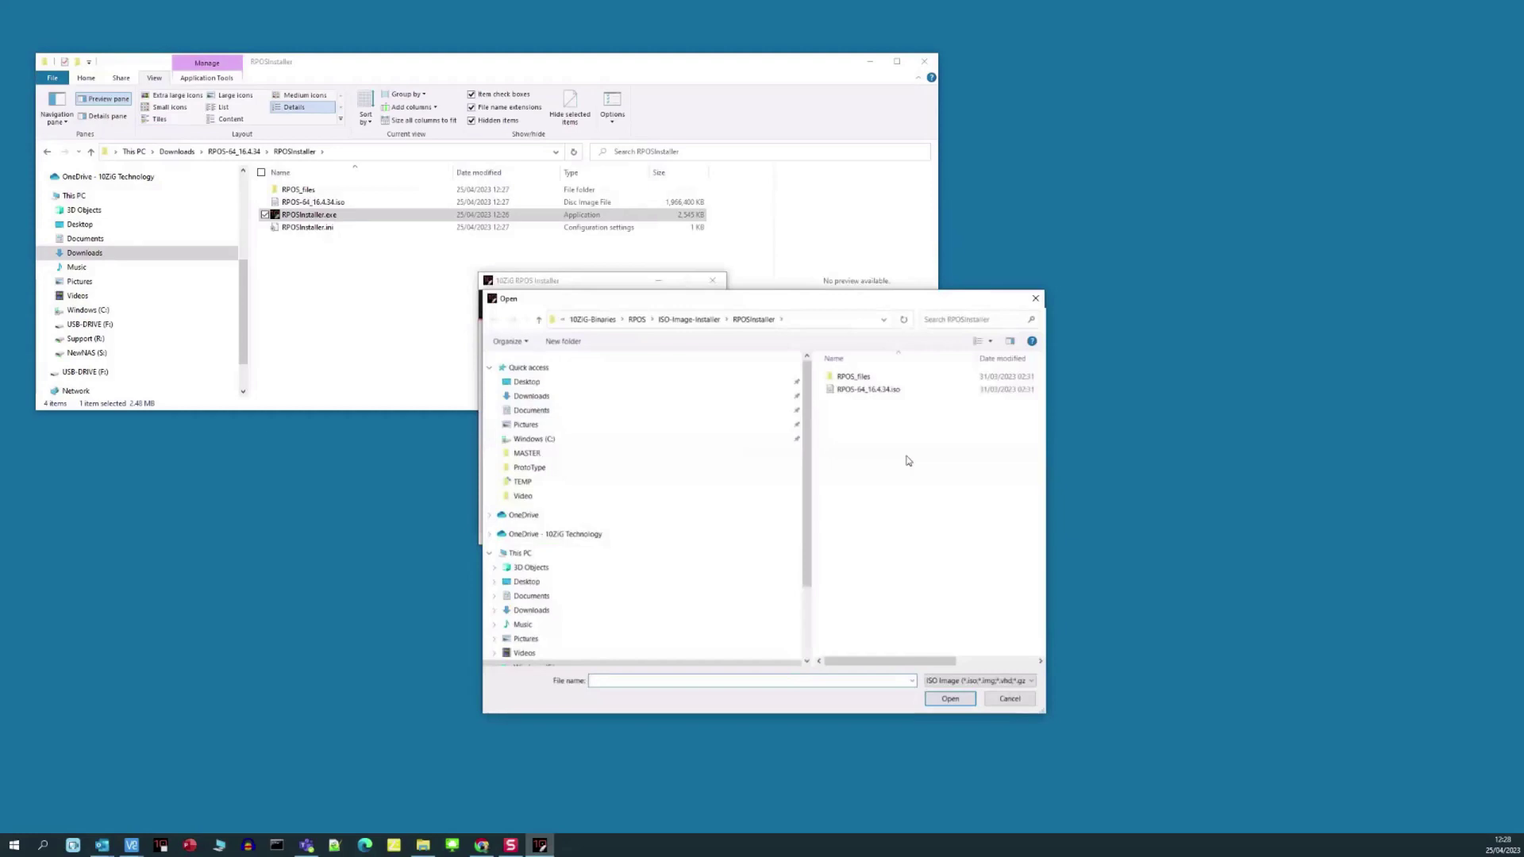
{"action": "left_click", "coordinate": [905, 391]}
{"action": "left_click", "coordinate": [970, 700]}
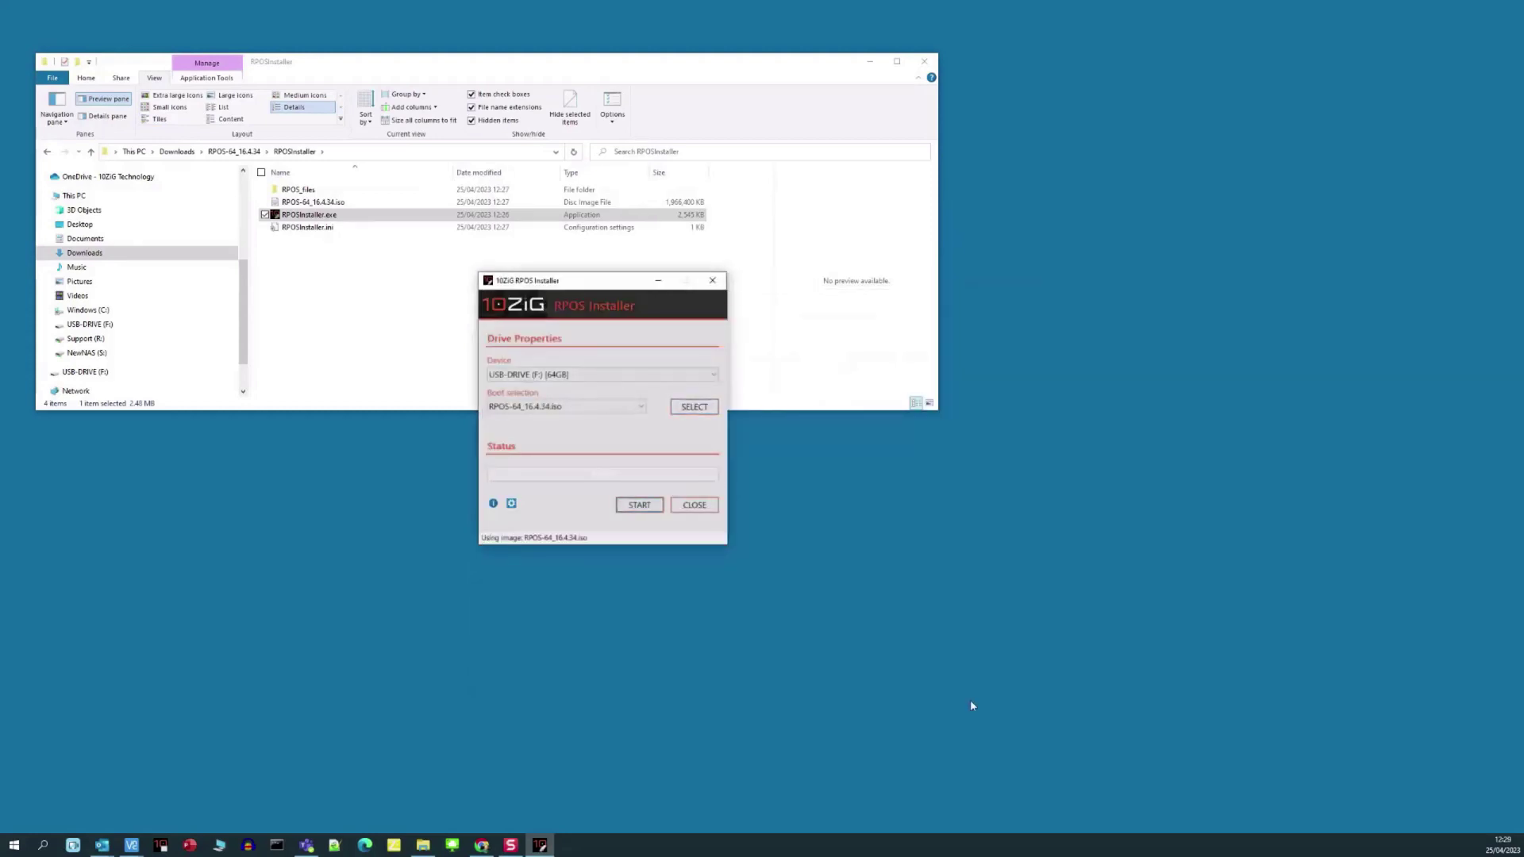
Write the selected image to the USB drive, accepting that all data on it is destroyed
{"action": "left_click", "coordinate": [658, 509]}
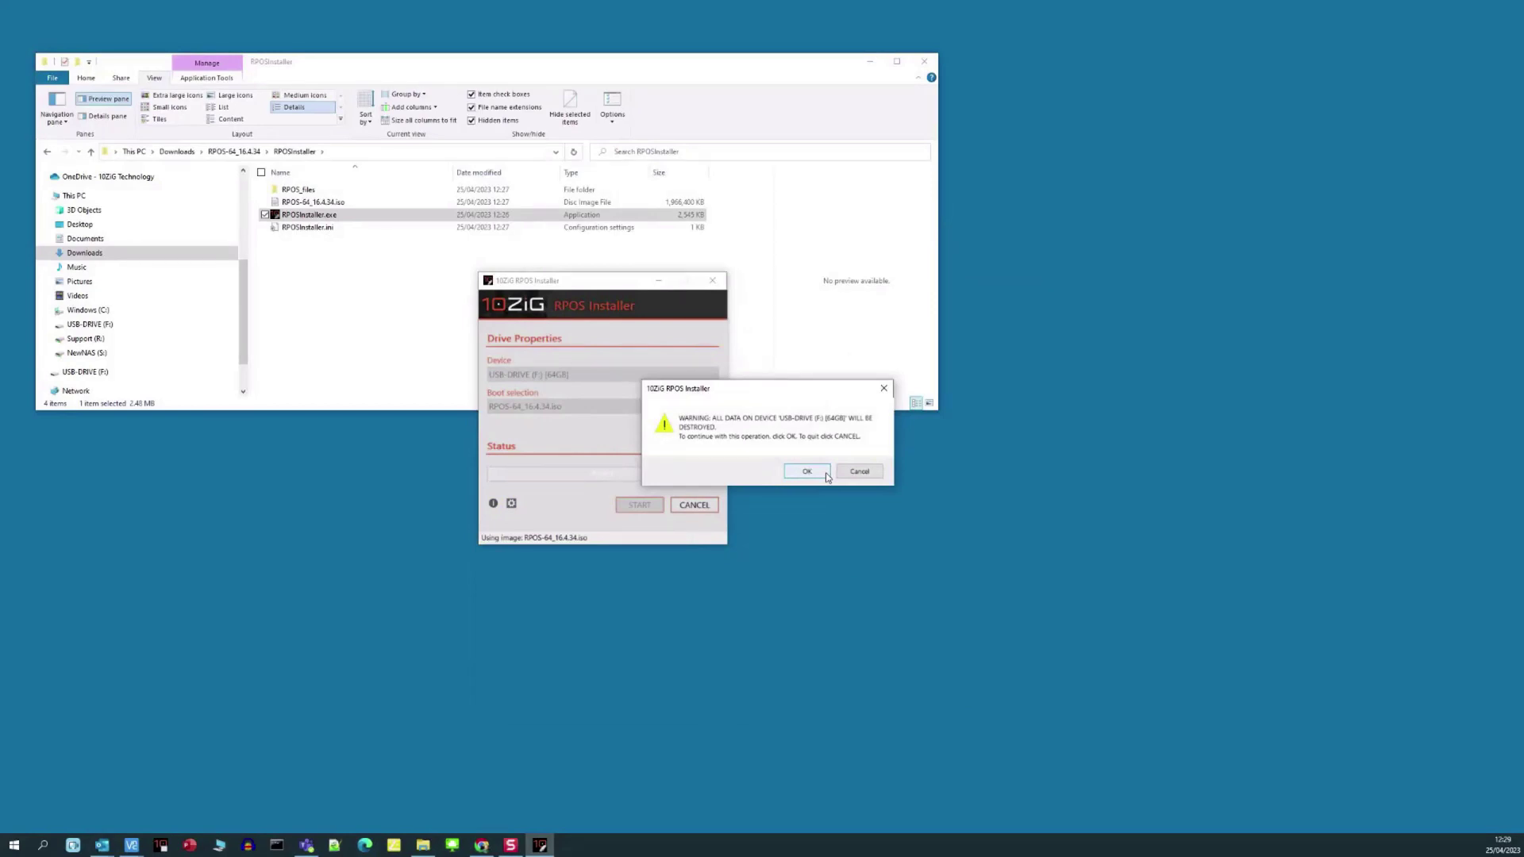
{"action": "left_click", "coordinate": [824, 474]}
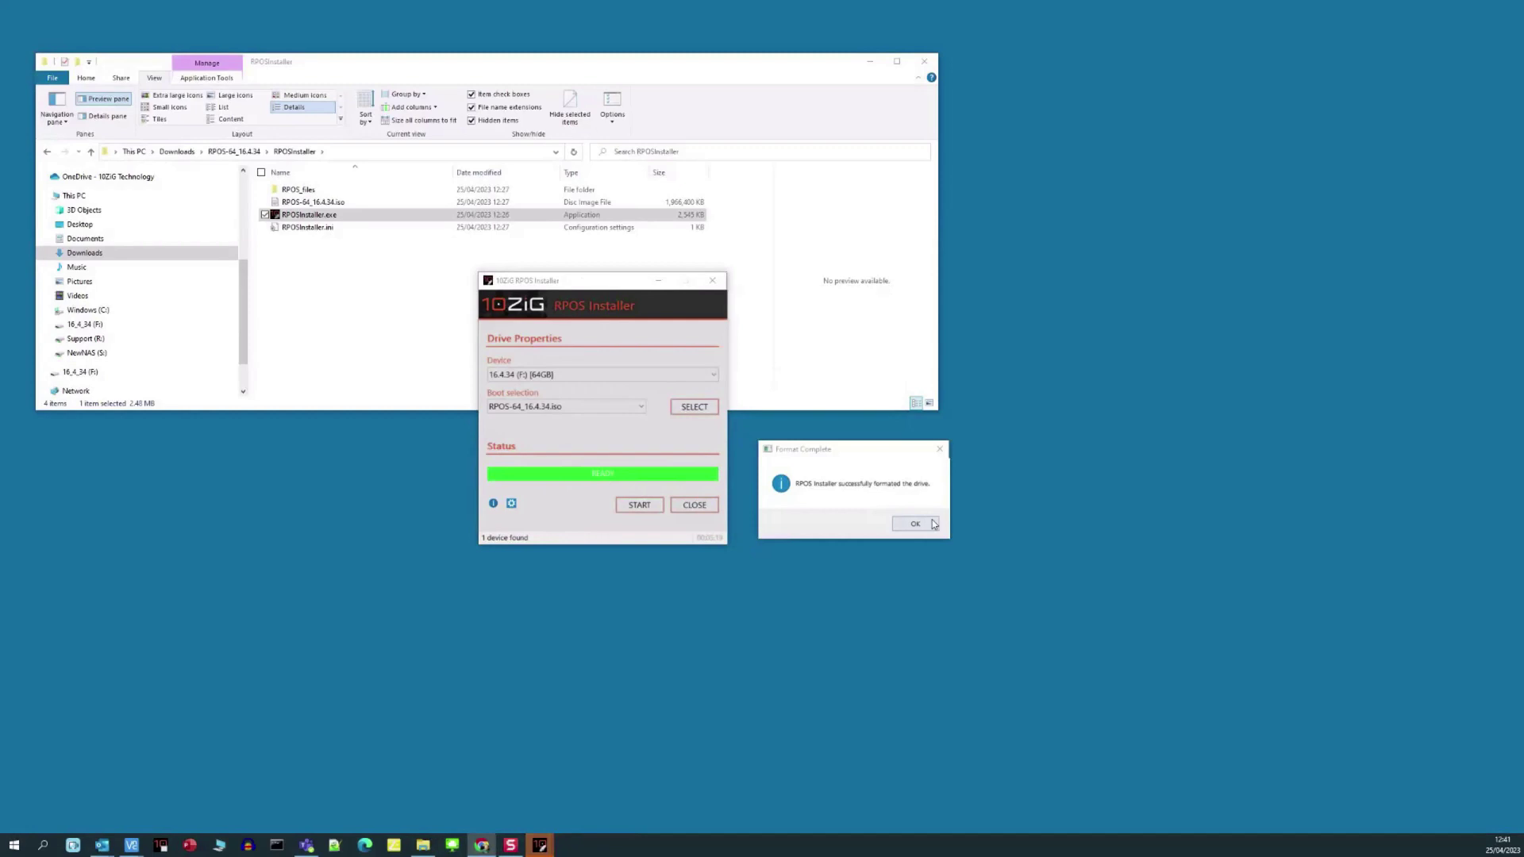
{"action": "left_click", "coordinate": [915, 524]}
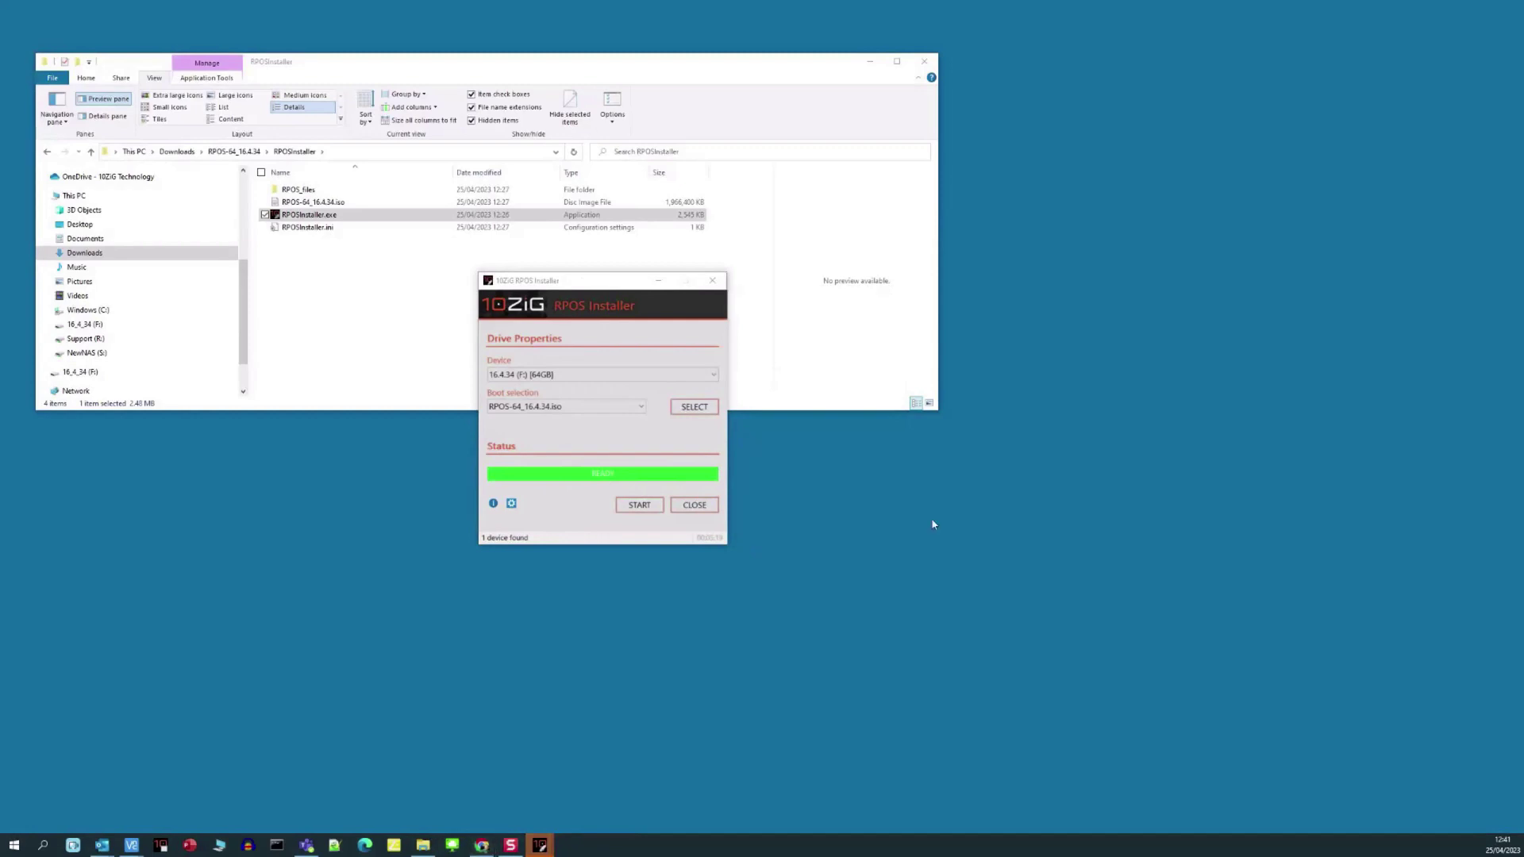
Close the RPOS Installer and eject the 16.4.34 (F:) USB drive
{"action": "left_click", "coordinate": [708, 507]}
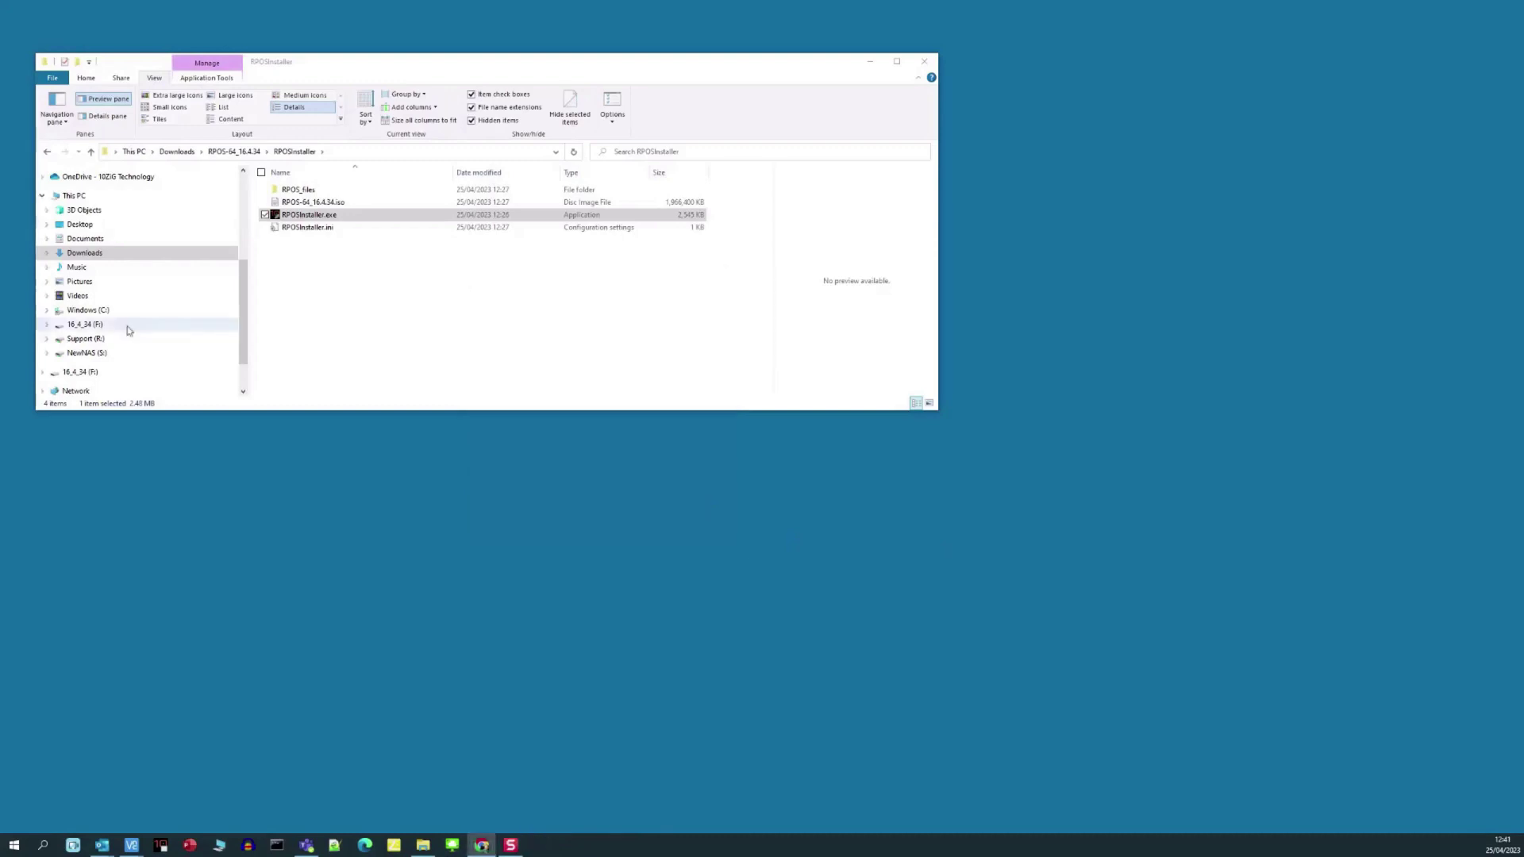
{"action": "right_click", "coordinate": [128, 329]}
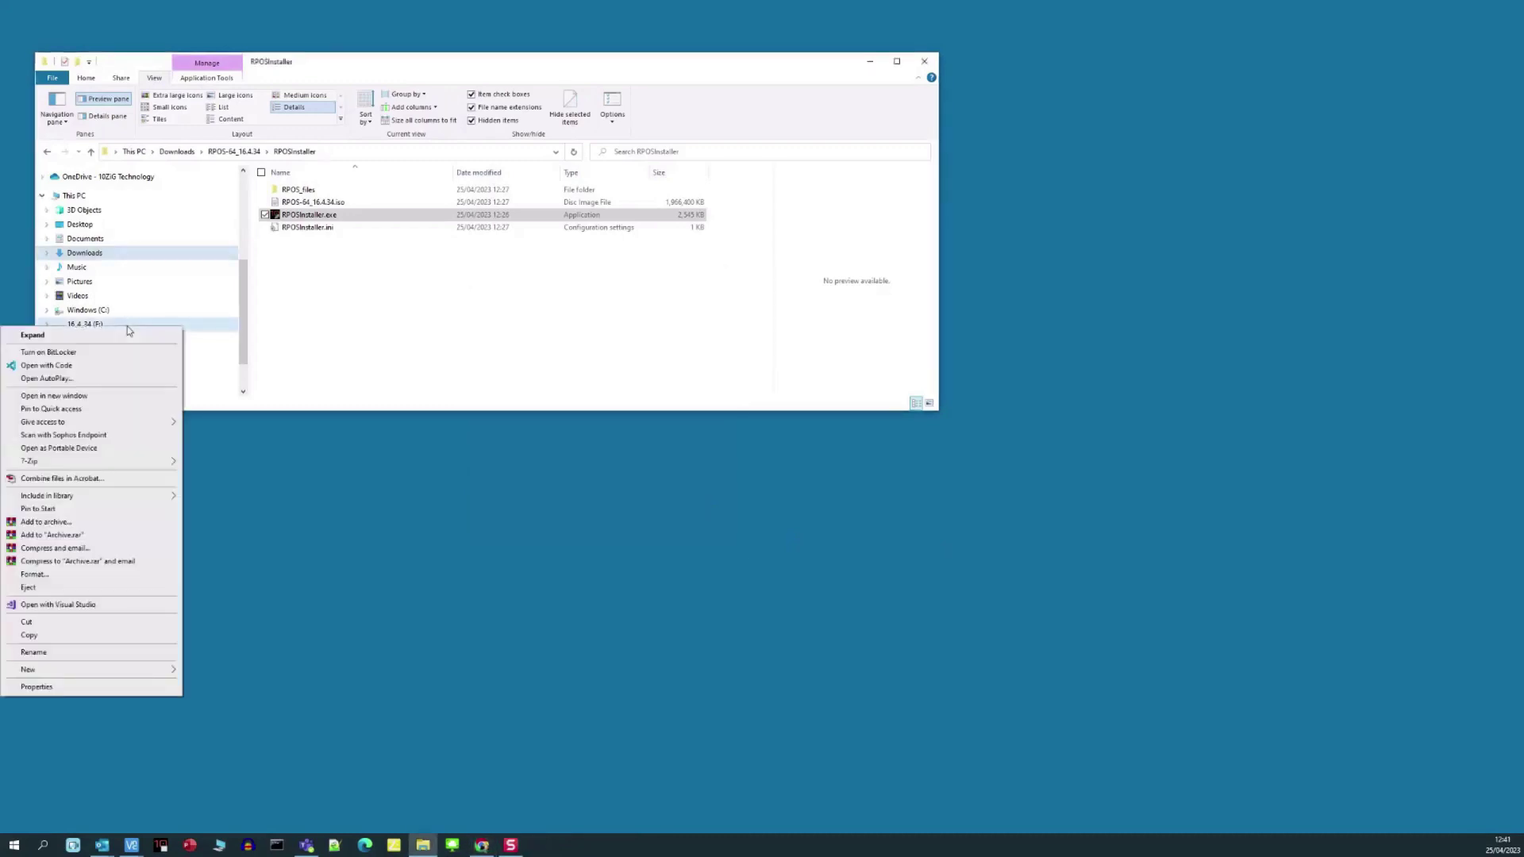
{"action": "left_click", "coordinate": [111, 589]}
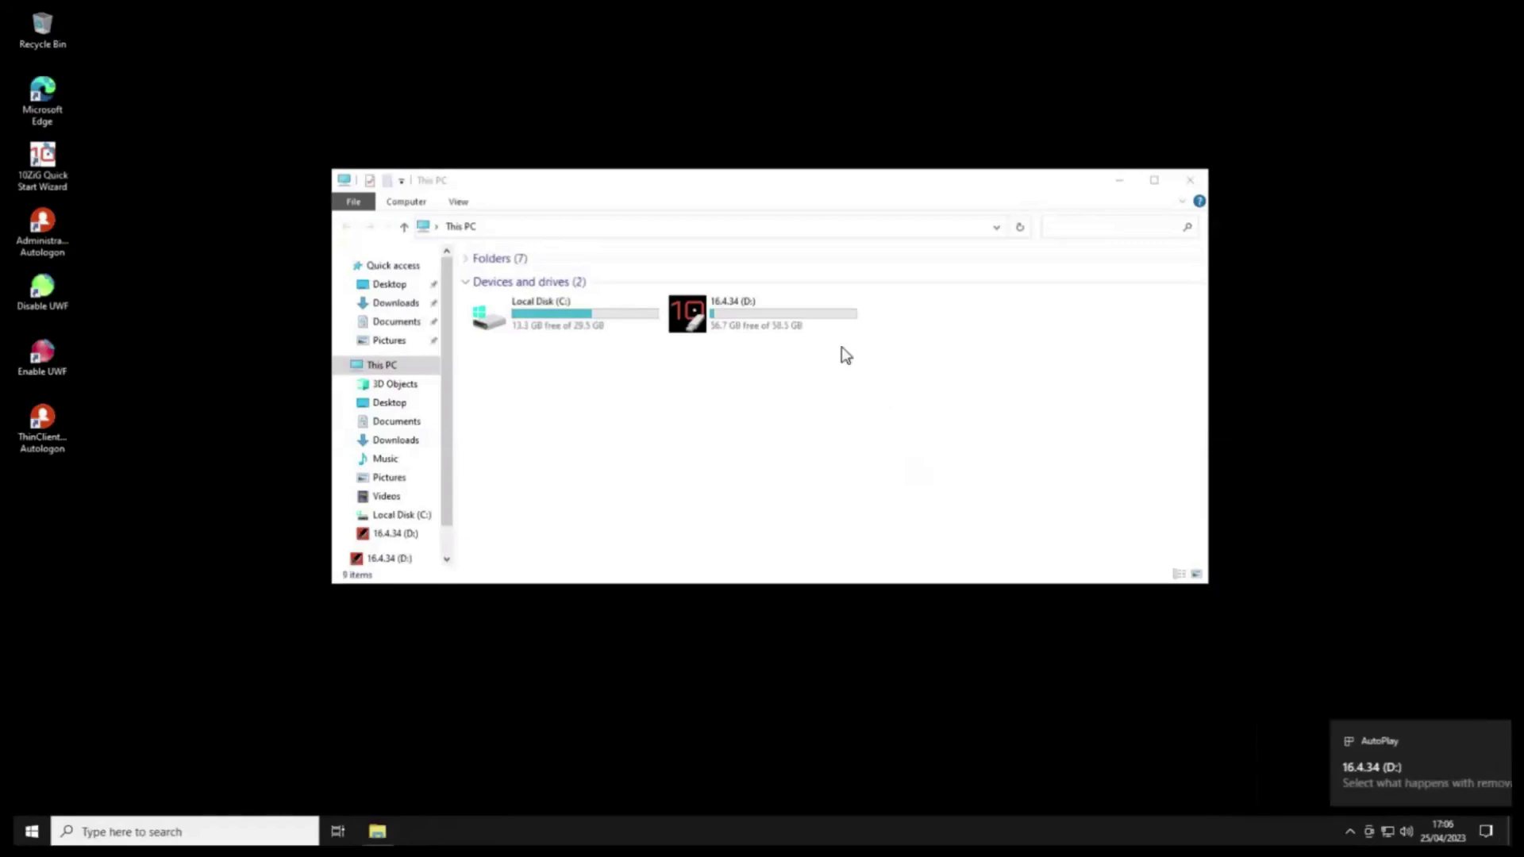
Check the 16.4.34 (D:) USB drive on the thin client and restart the device
{"action": "left_click", "coordinate": [830, 334]}
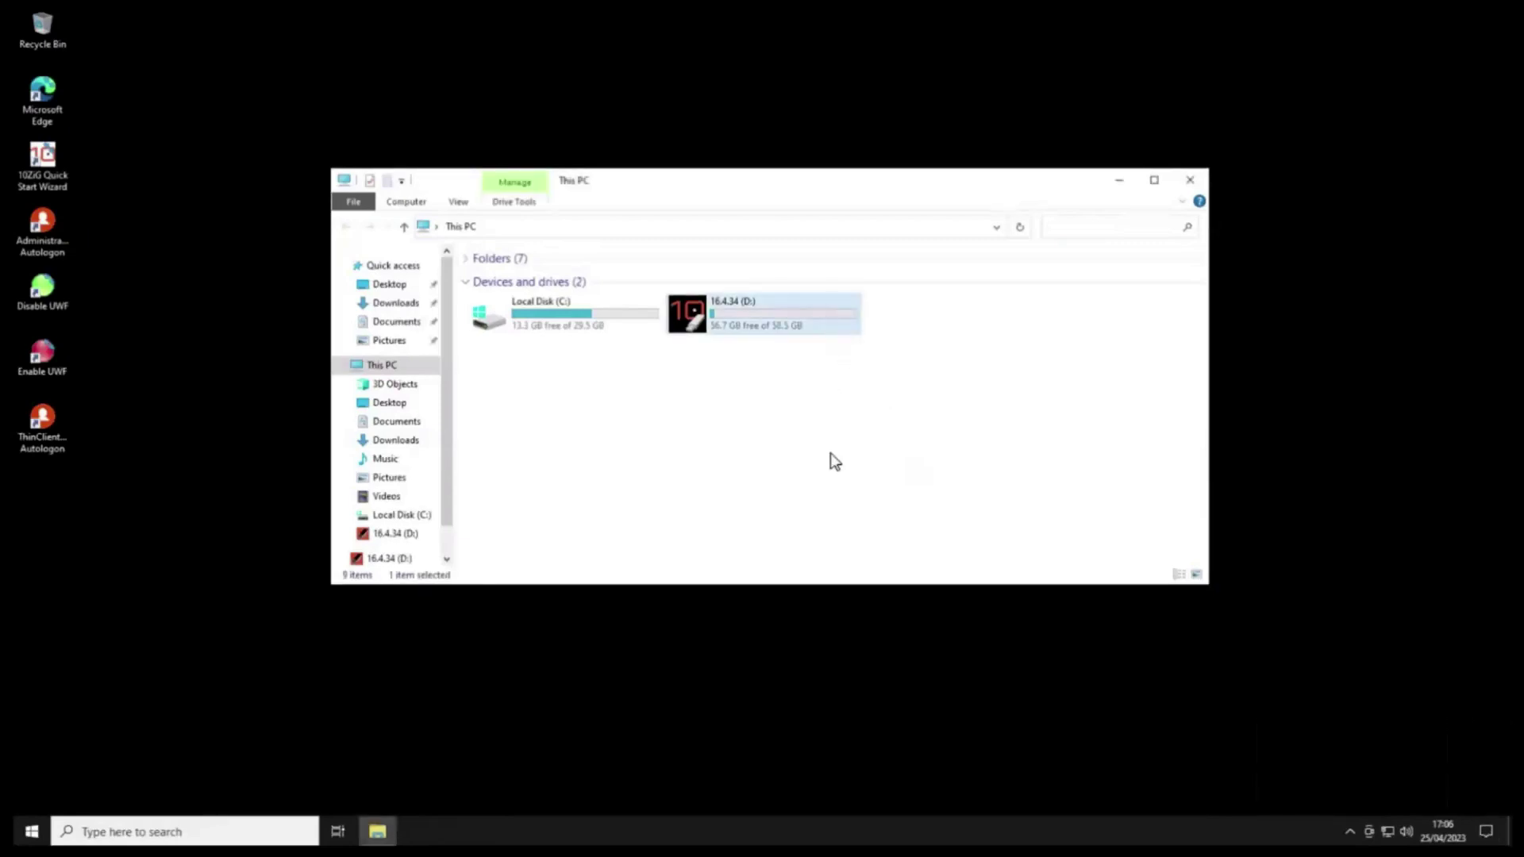
{"action": "left_click", "coordinate": [31, 831]}
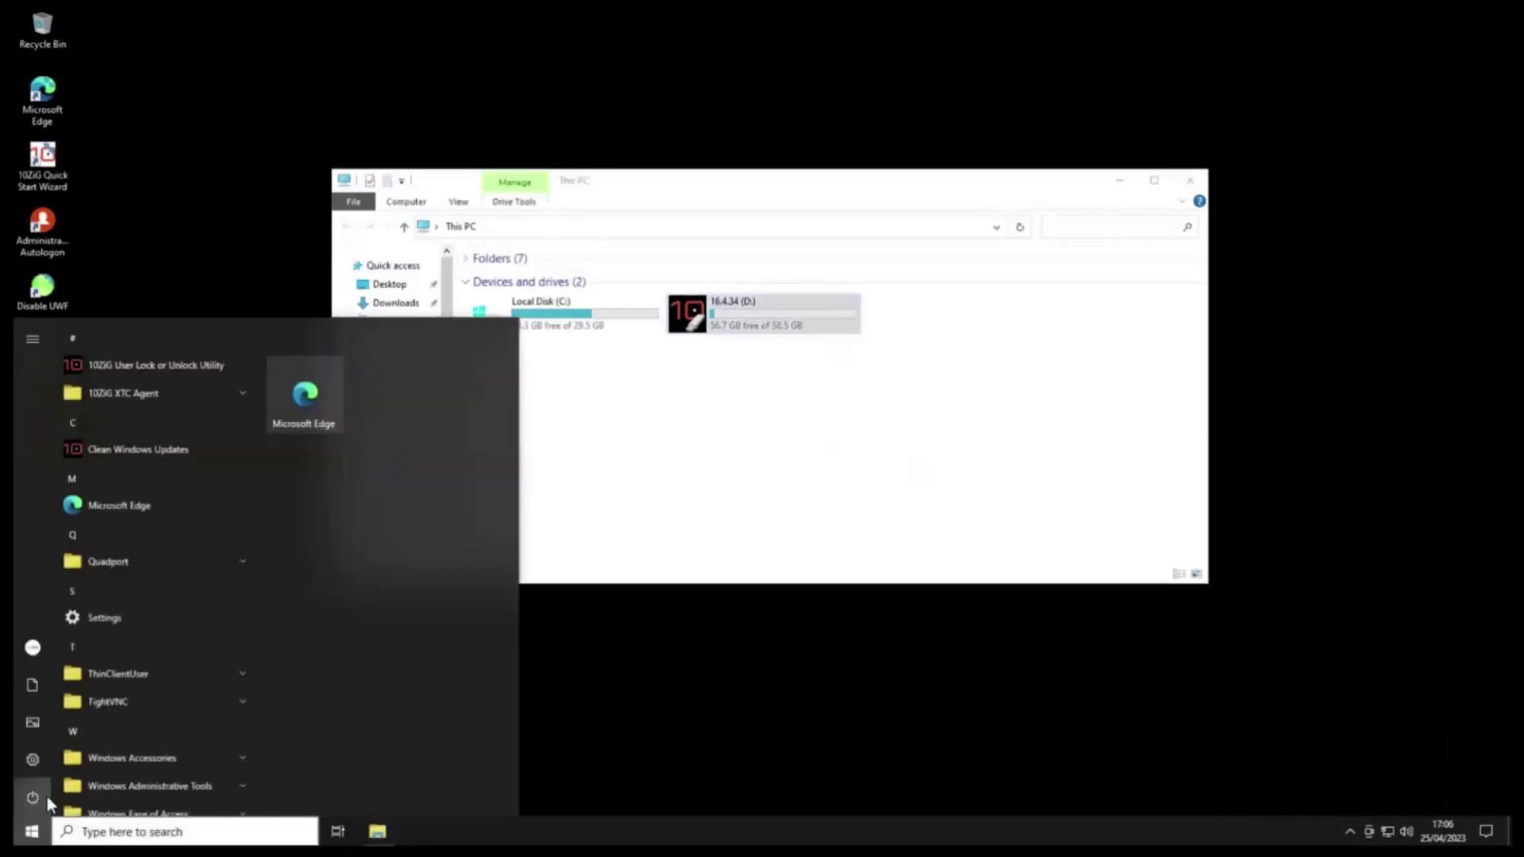
{"action": "left_click", "coordinate": [46, 797]}
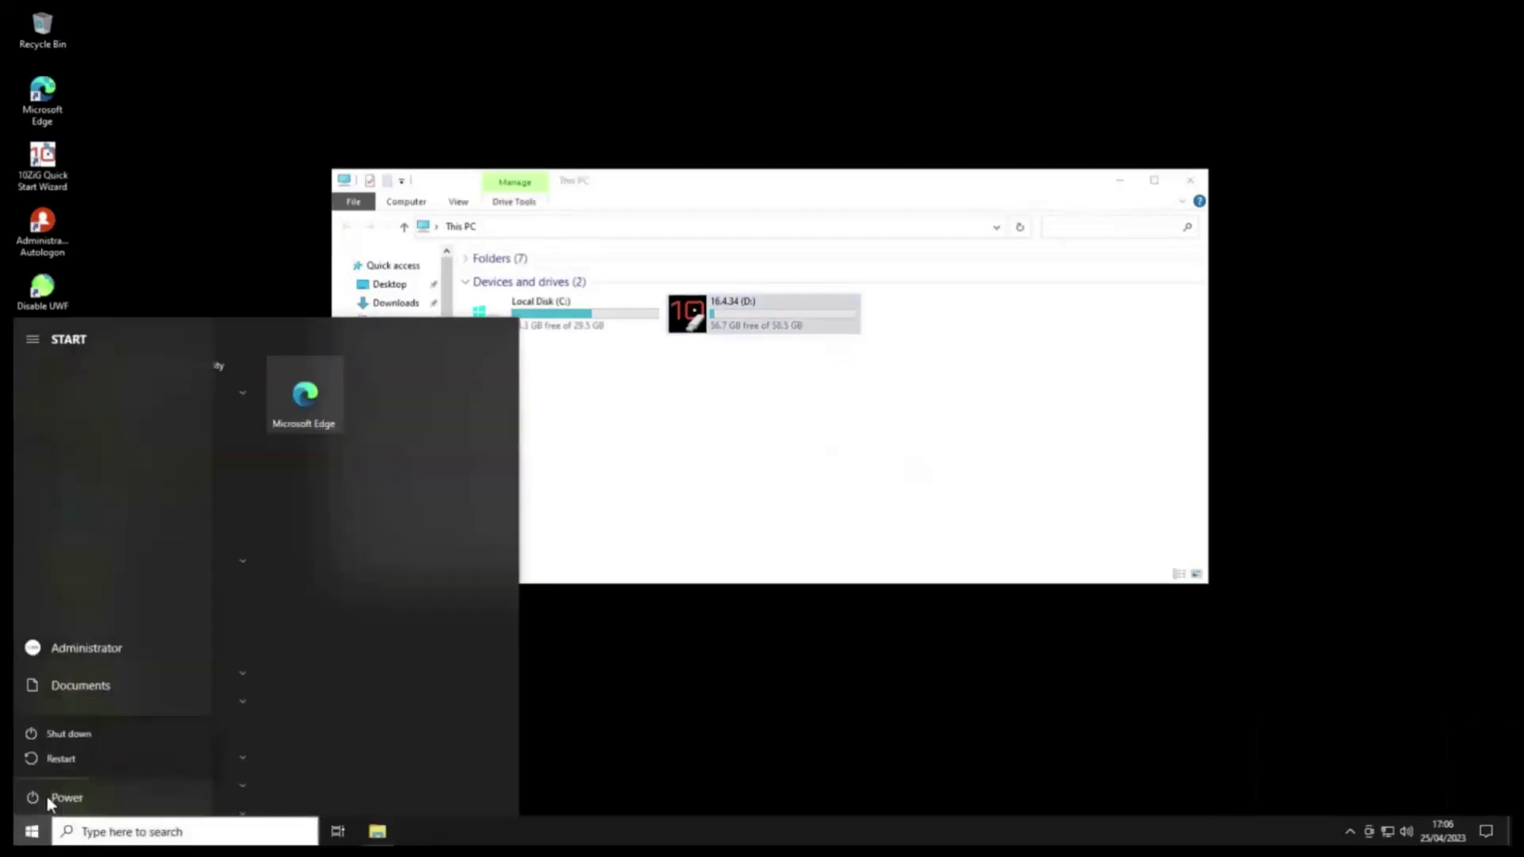
{"action": "left_click", "coordinate": [159, 760]}
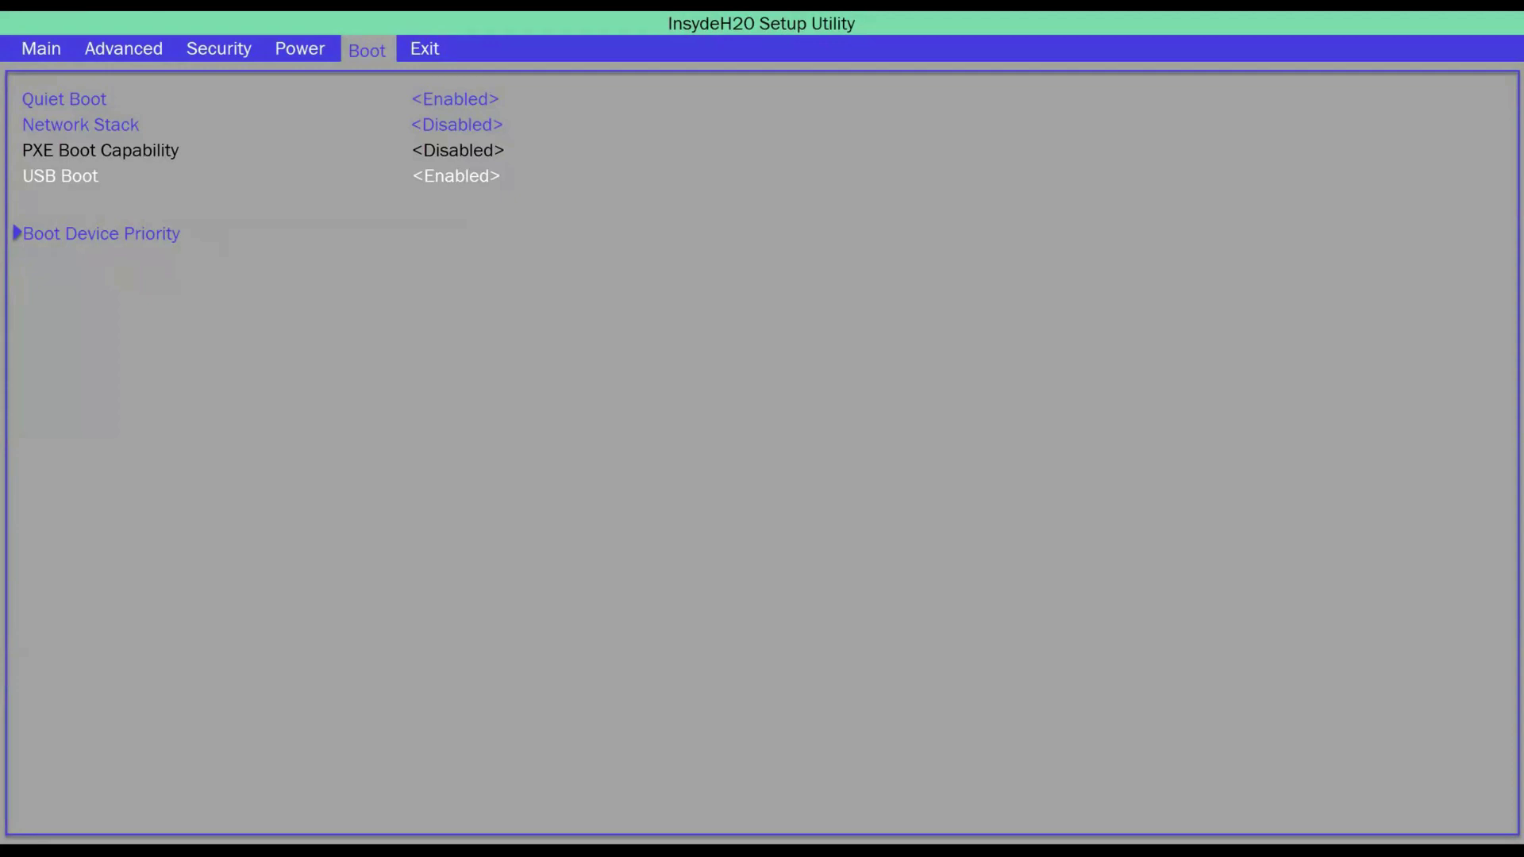
View the boot device priority options in the BIOS setup utility, and exit saving changes
{"action": "key", "text": "Down"}
{"action": "key", "text": "Return"}
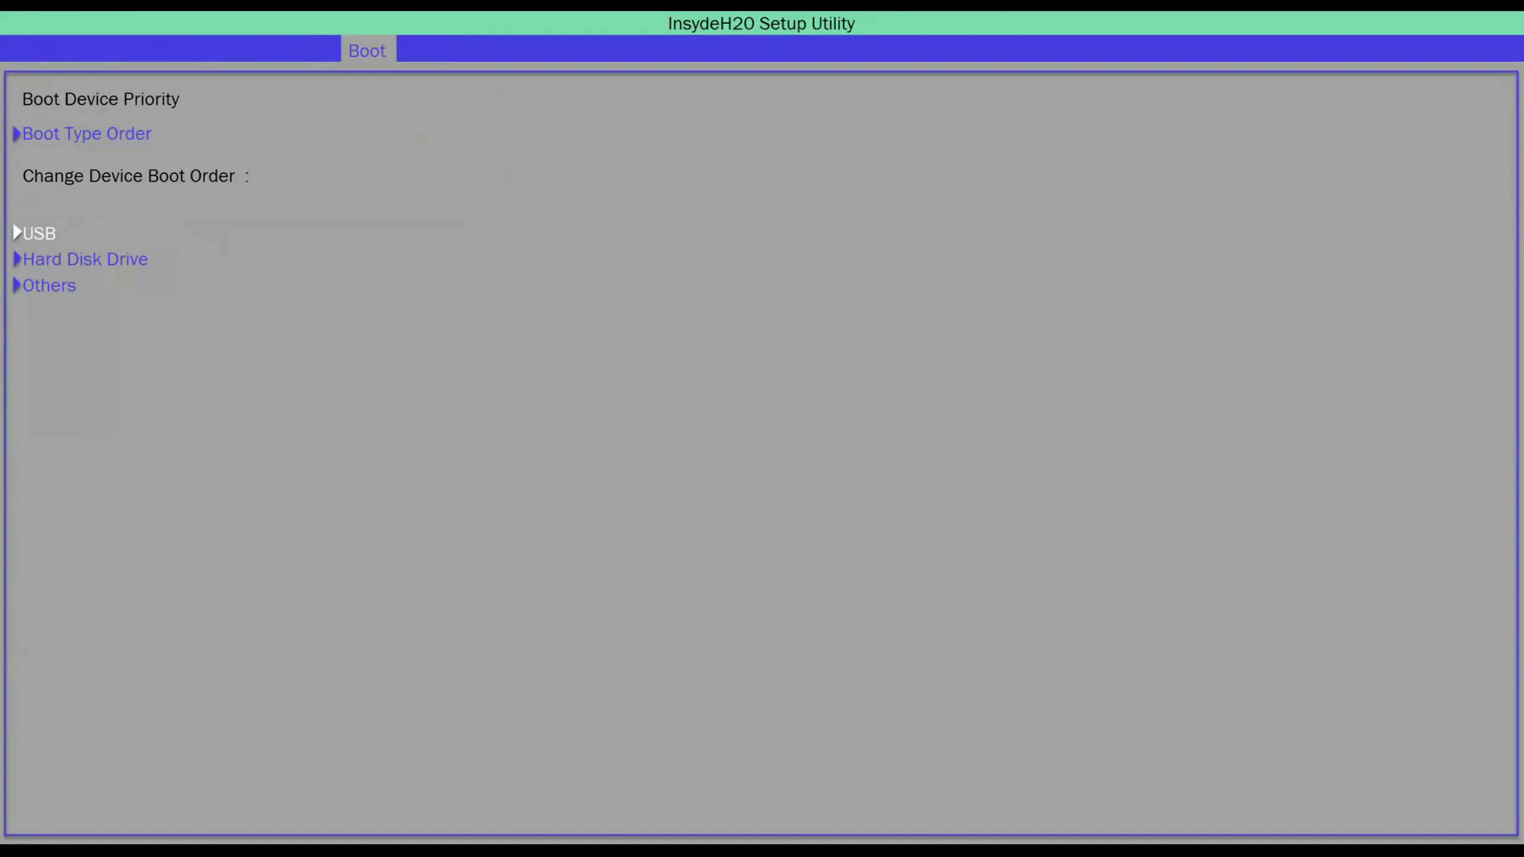
{"action": "key", "text": "F10"}
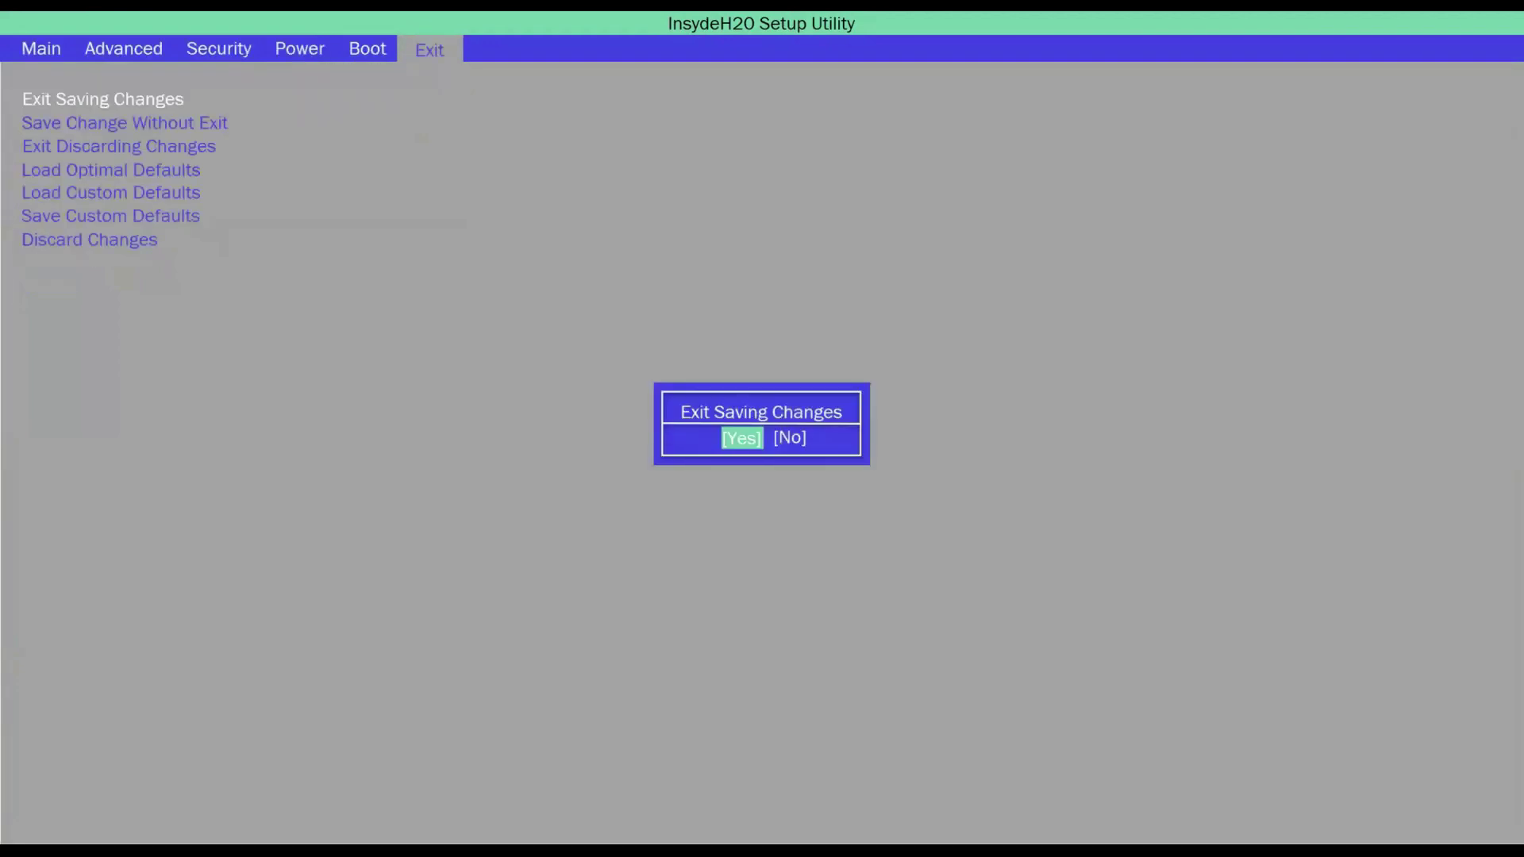
{"action": "key", "text": "Return"}
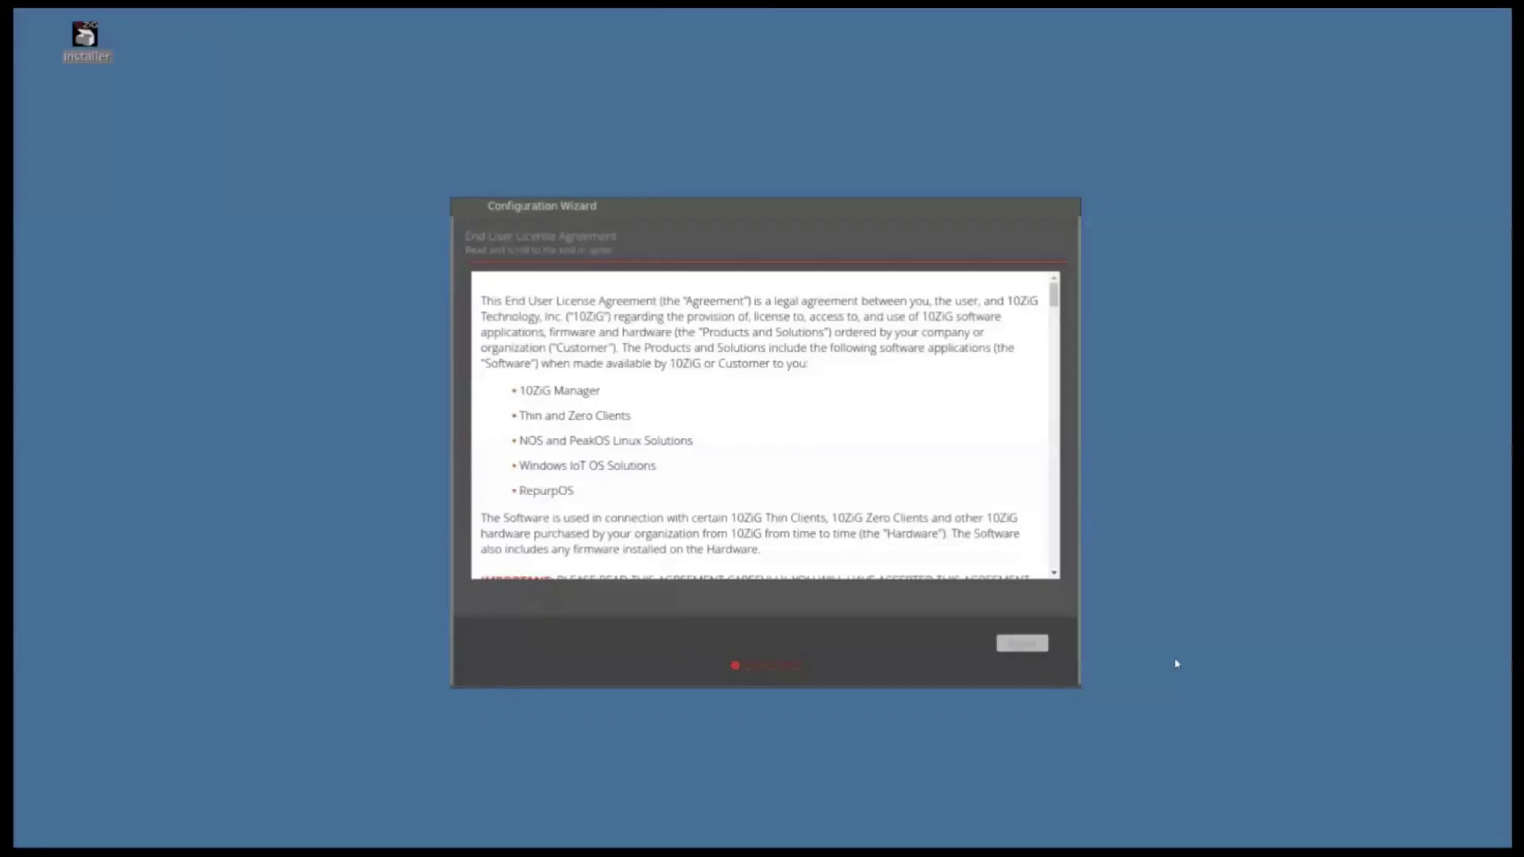
Accept the End User License Agreement and keep United States with the default keyboard layout and typing settings
{"action": "left_click_drag", "start_coordinate": [1054, 296], "coordinate": [1055, 555]}
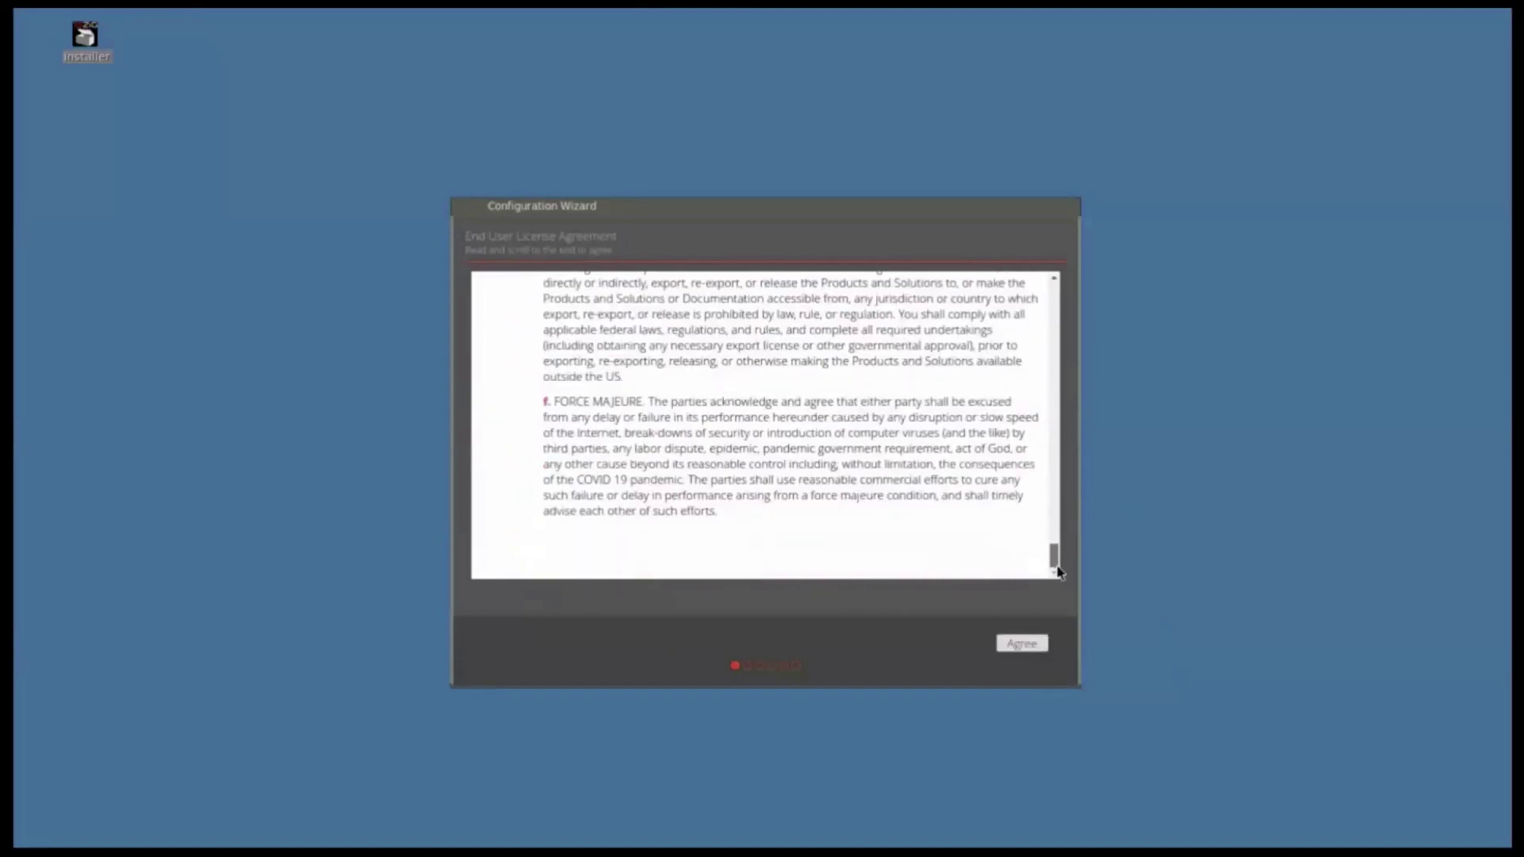
{"action": "left_click", "coordinate": [1043, 647]}
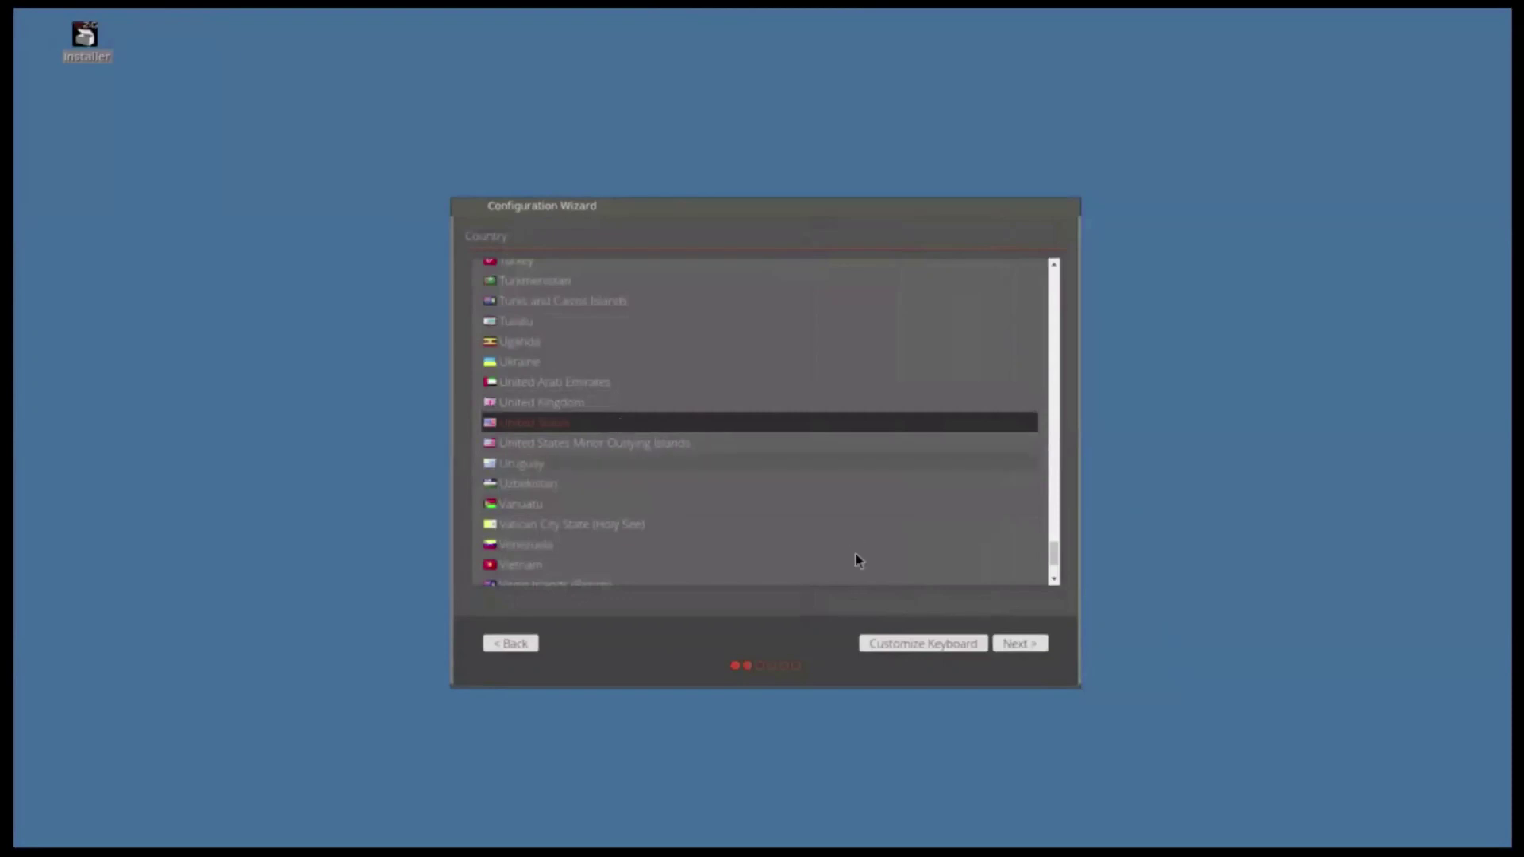
{"action": "left_click", "coordinate": [984, 644]}
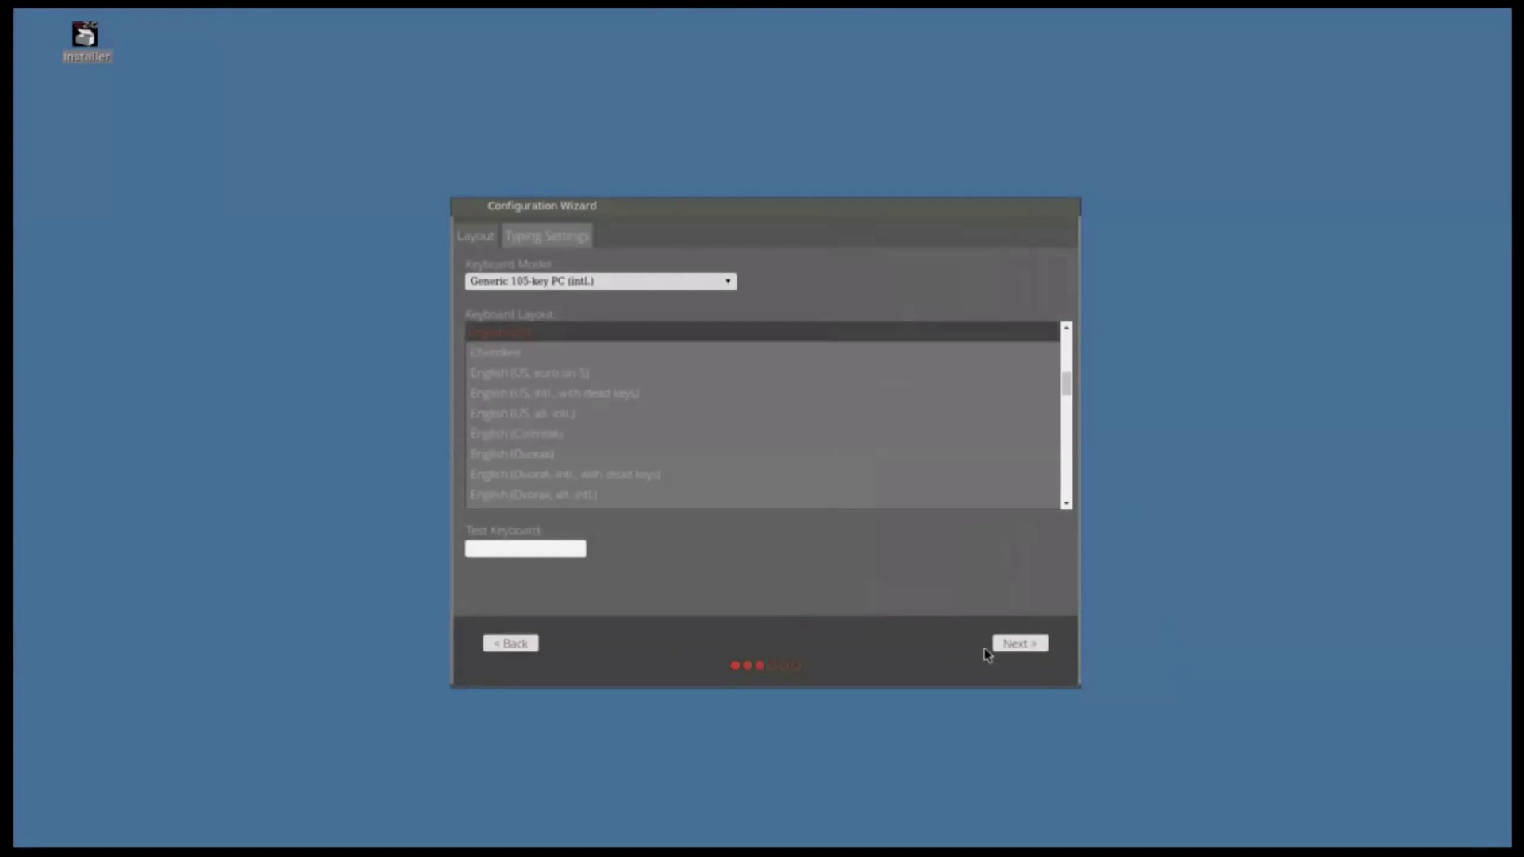
{"action": "left_click", "coordinate": [559, 232]}
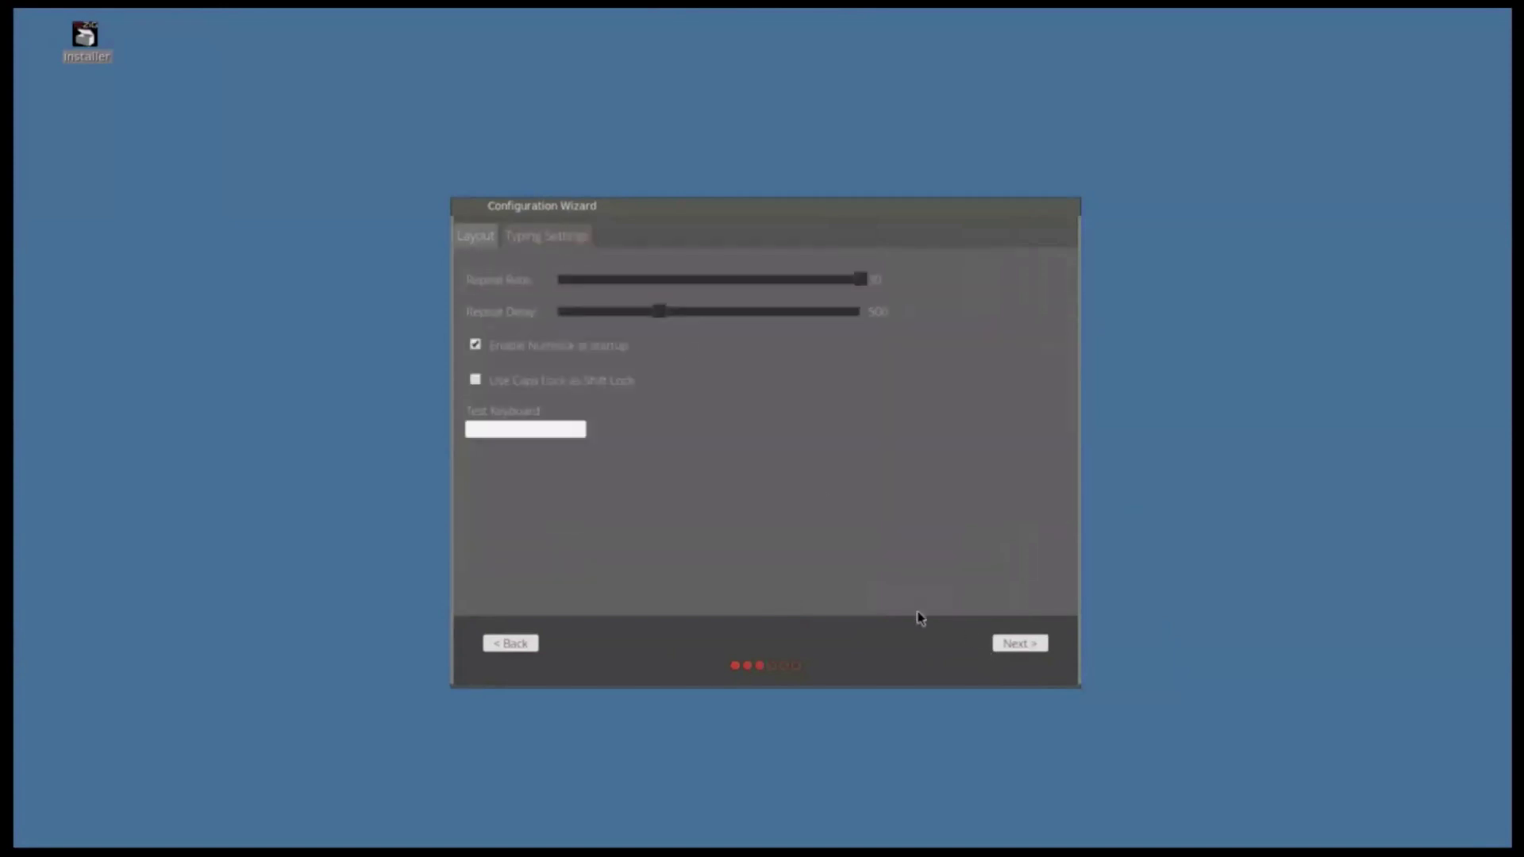
{"action": "left_click", "coordinate": [1045, 650]}
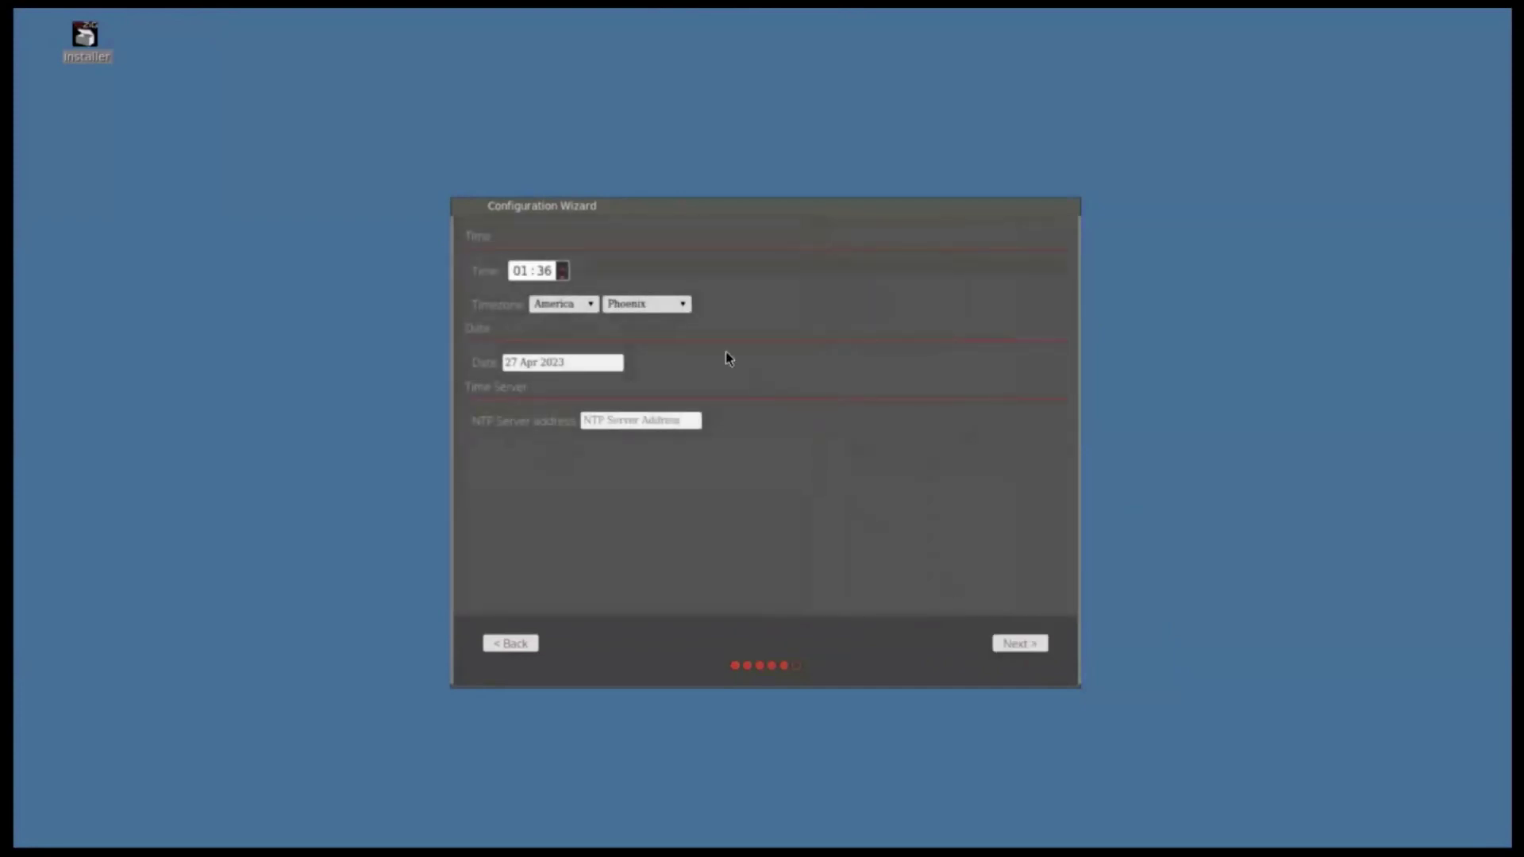
Keep the timezone at America, Phoenix and complete the configuration wizard
{"action": "left_click", "coordinate": [682, 305]}
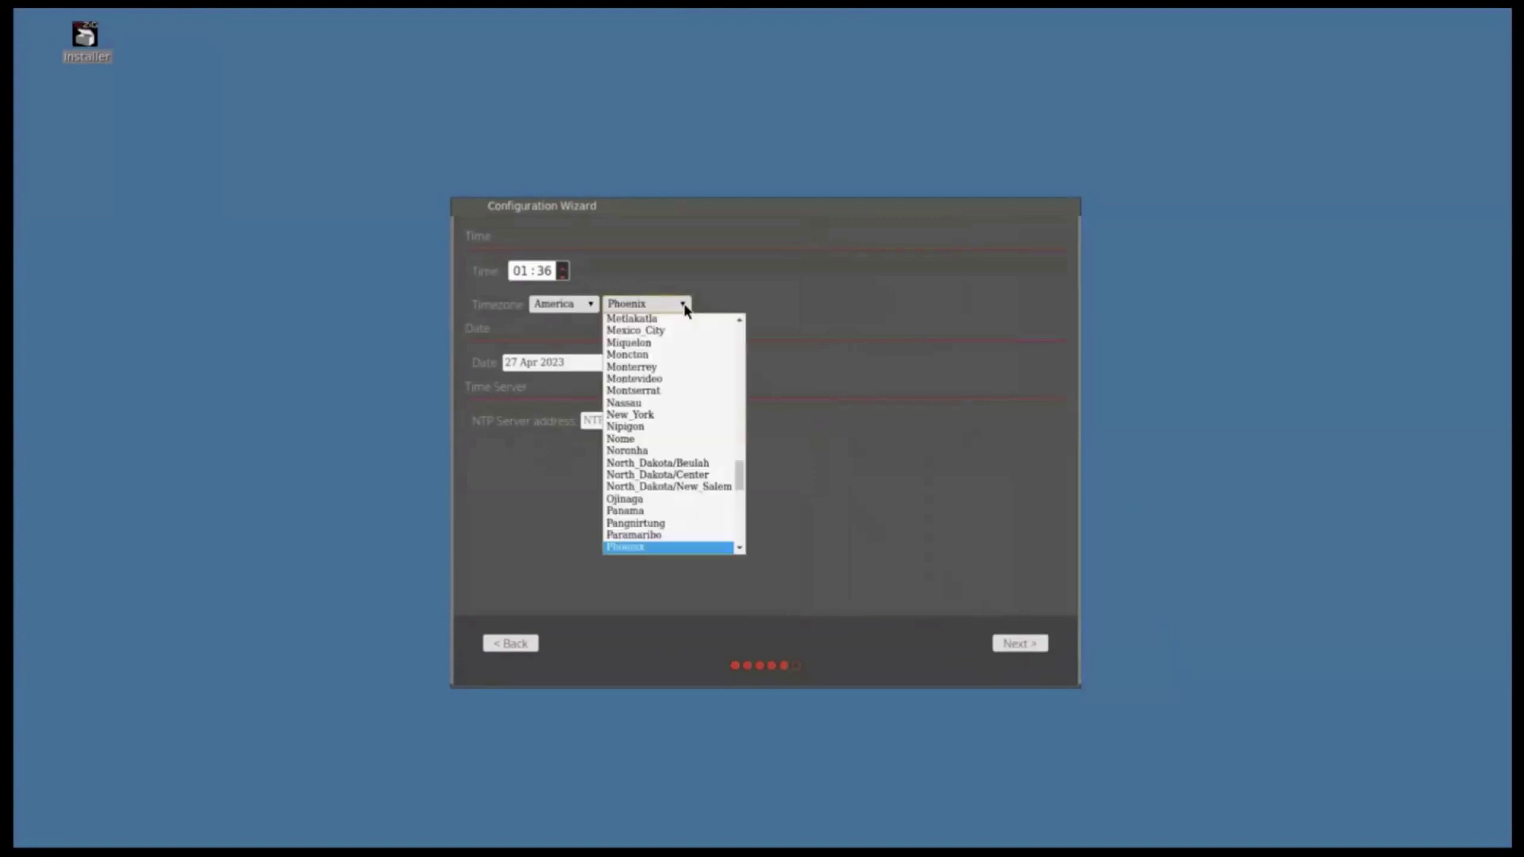
{"action": "left_click", "coordinate": [686, 308]}
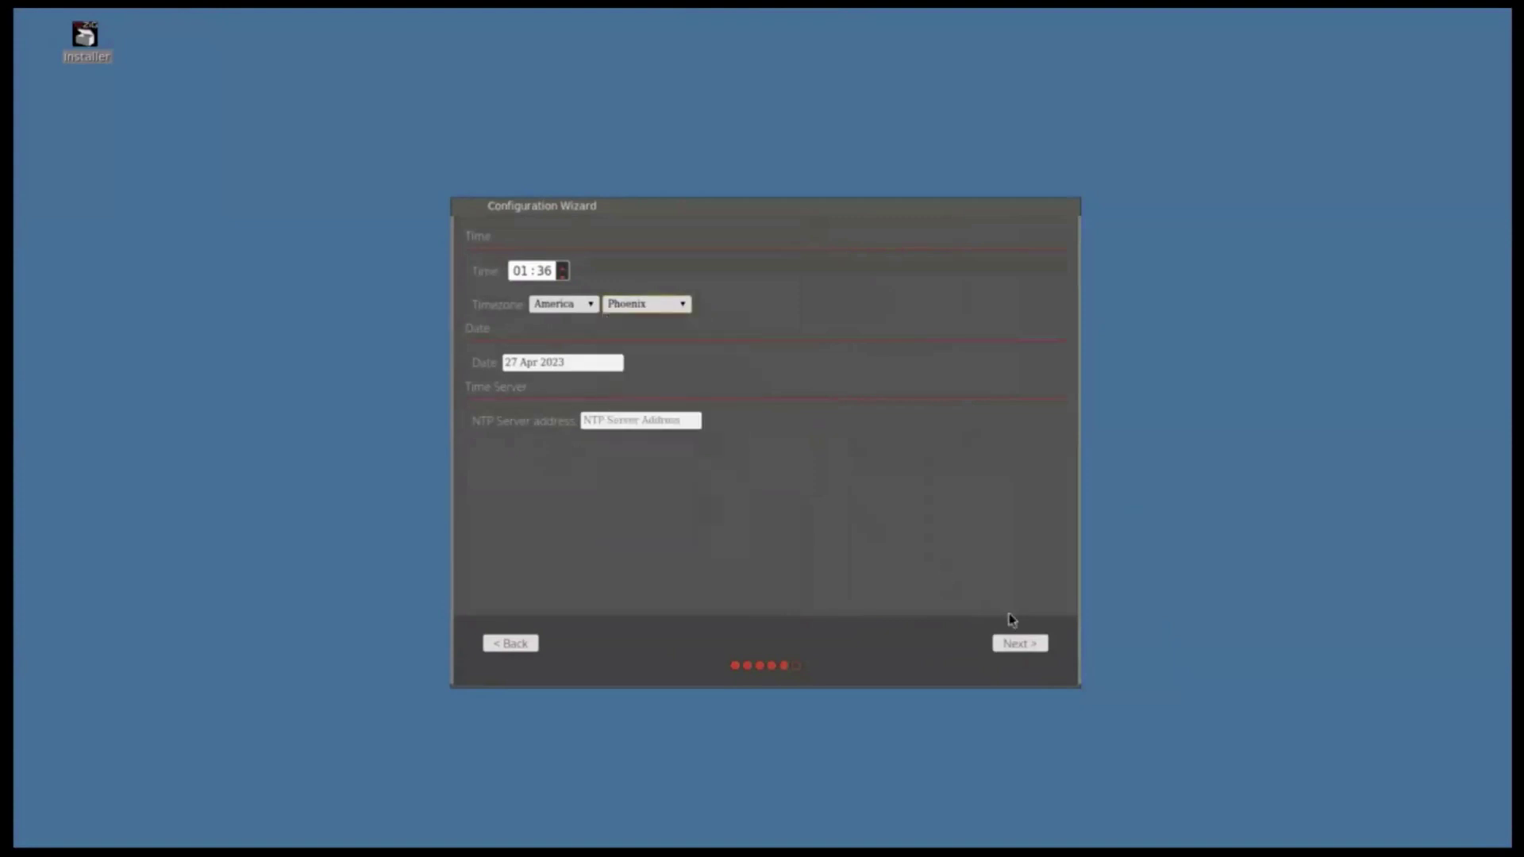
{"action": "left_click", "coordinate": [1043, 649]}
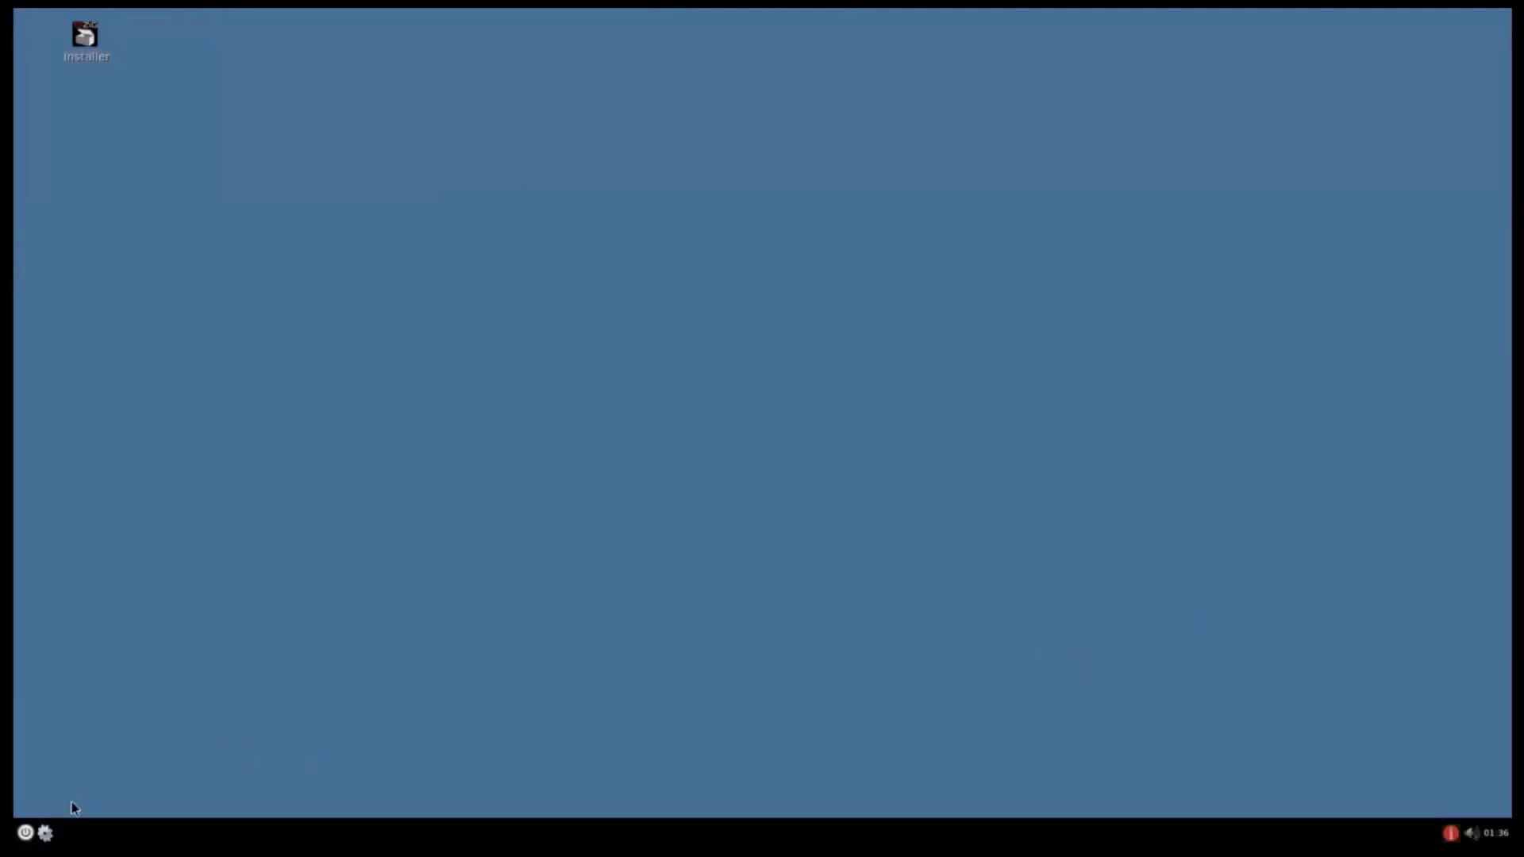
Look through the desktop's power options and its settings menu
{"action": "left_click", "coordinate": [27, 835]}
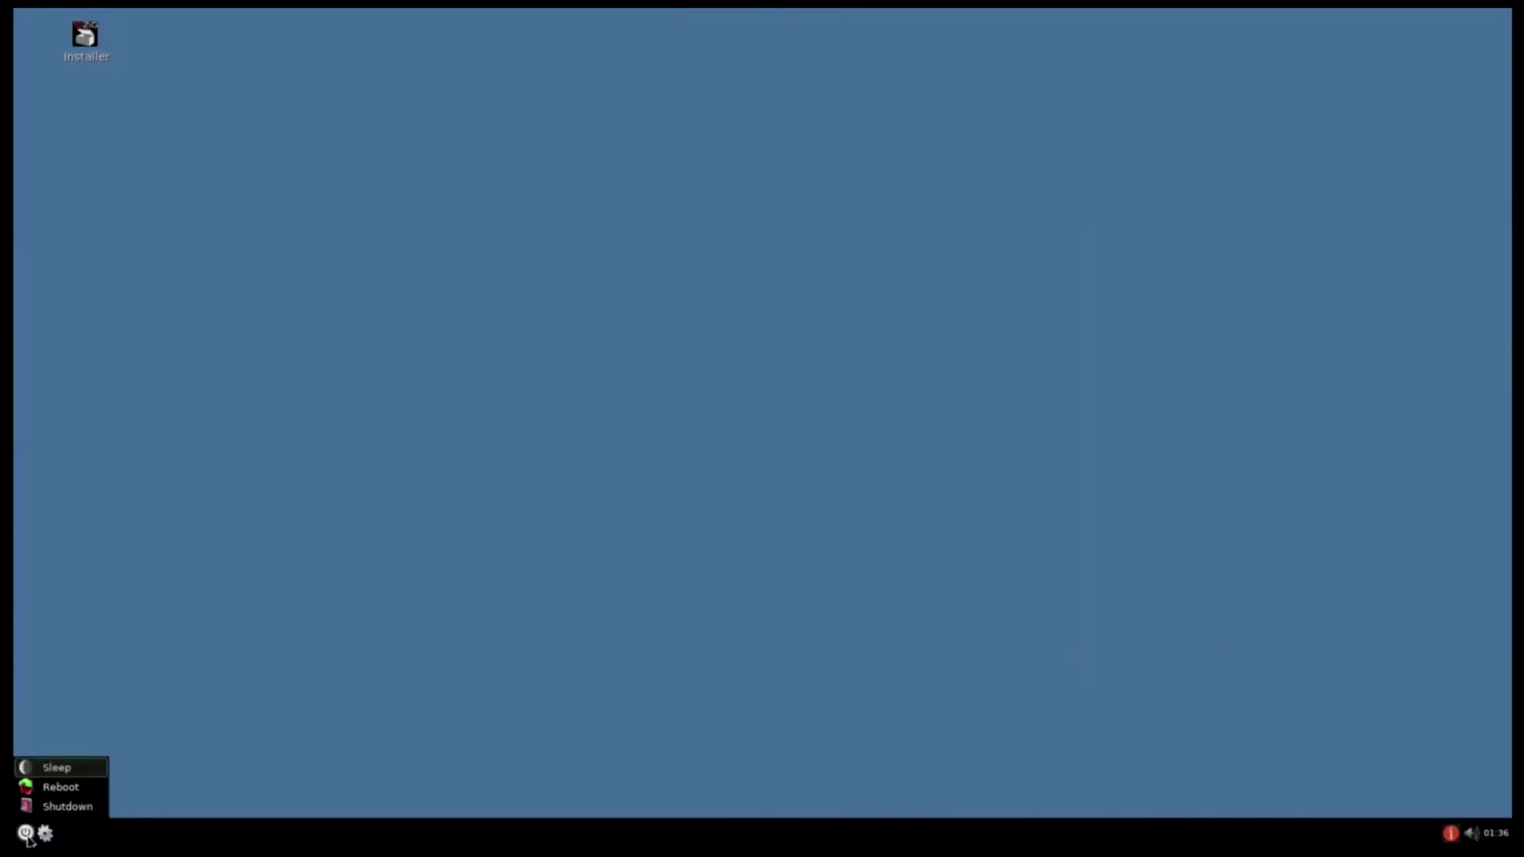
{"action": "left_click", "coordinate": [46, 835]}
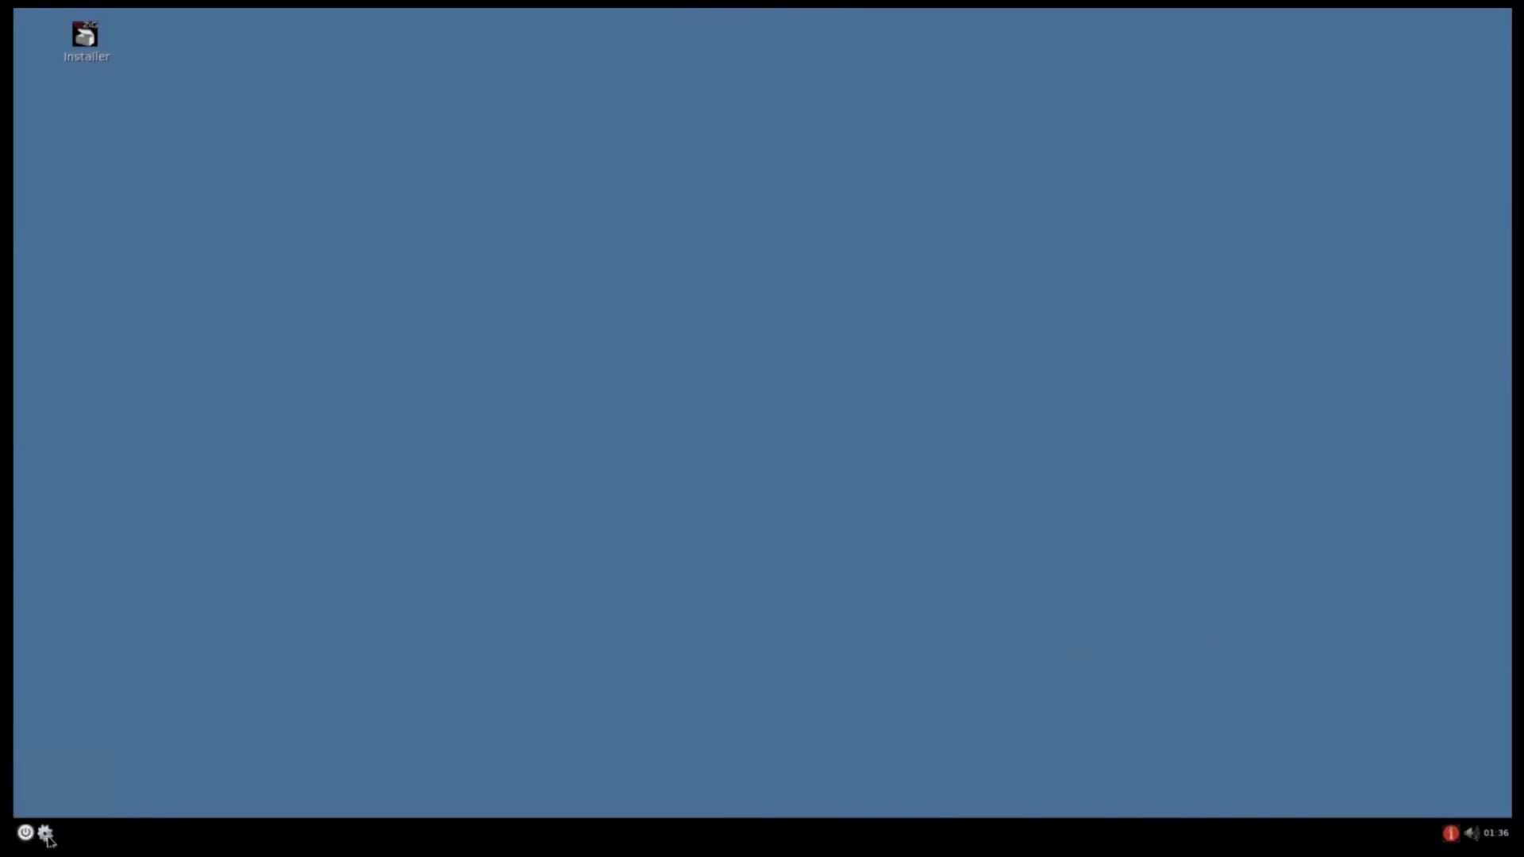
{"action": "left_click", "coordinate": [45, 835]}
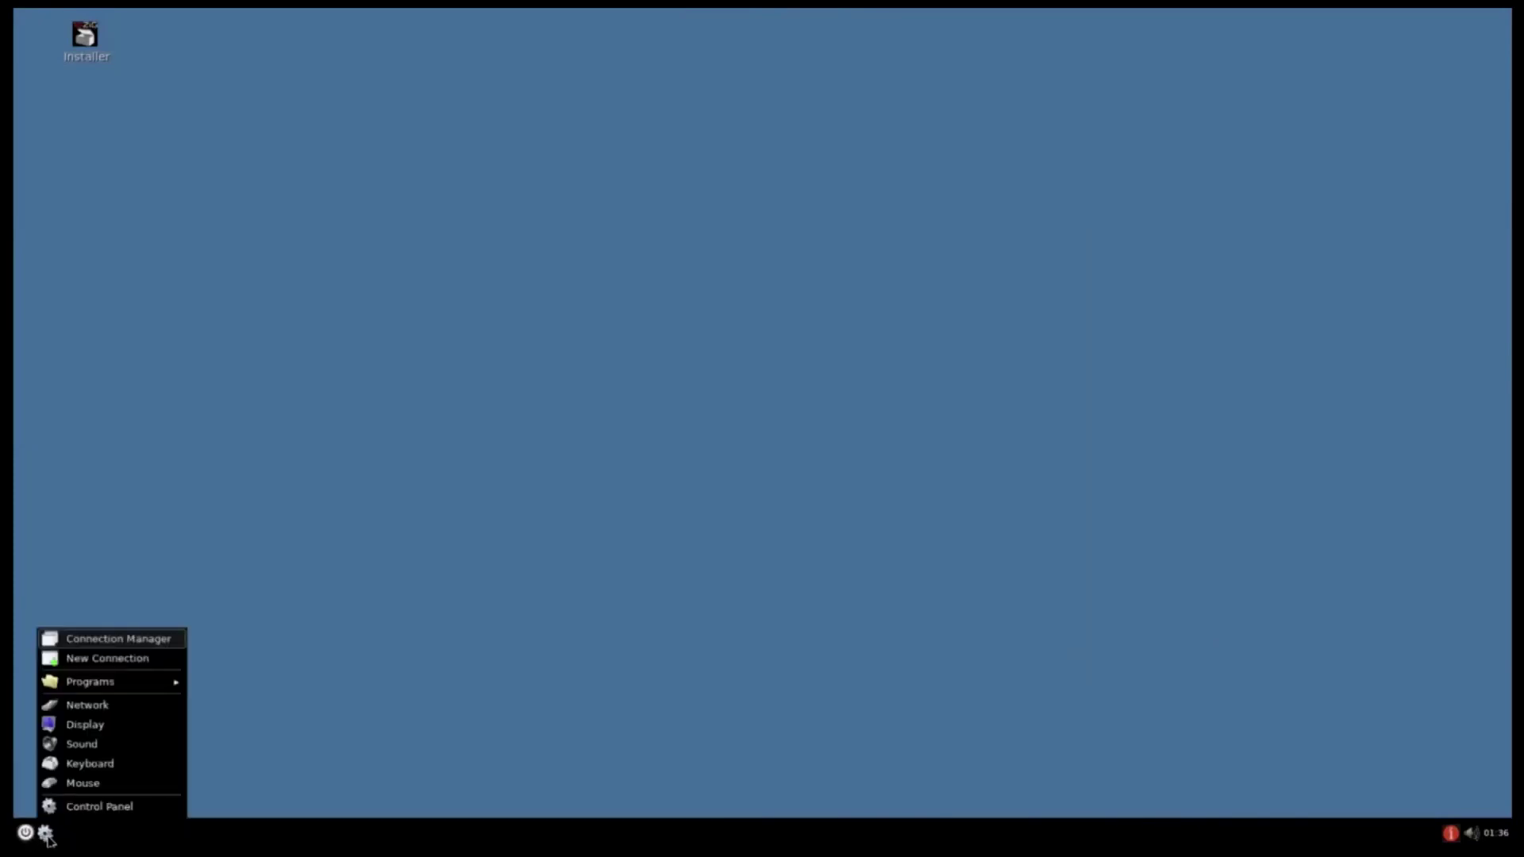